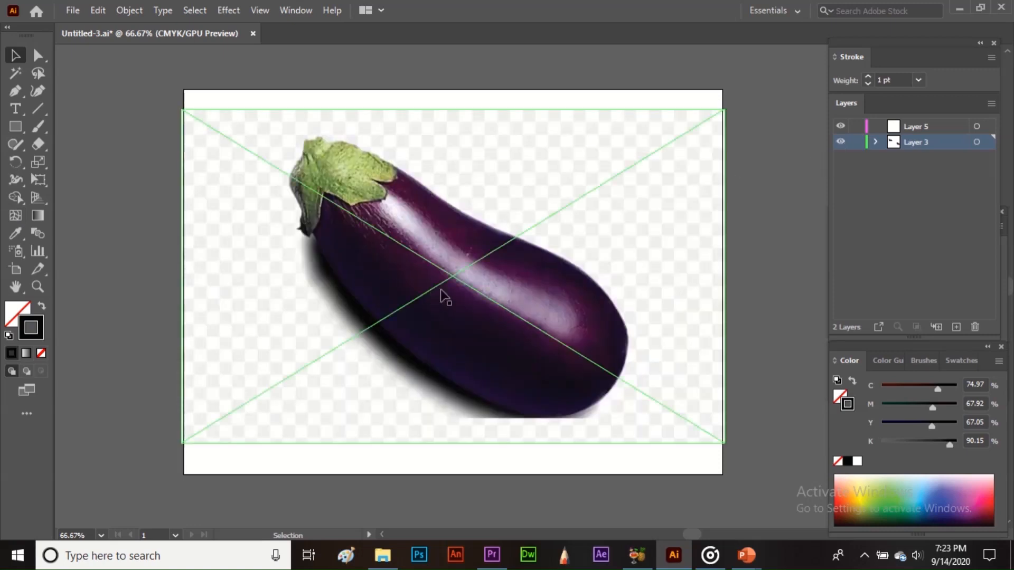
Step: Lock the eggplant reference photo in place so that it cannot be selected or moved
left_click(441, 290)
key("ctrl+2")
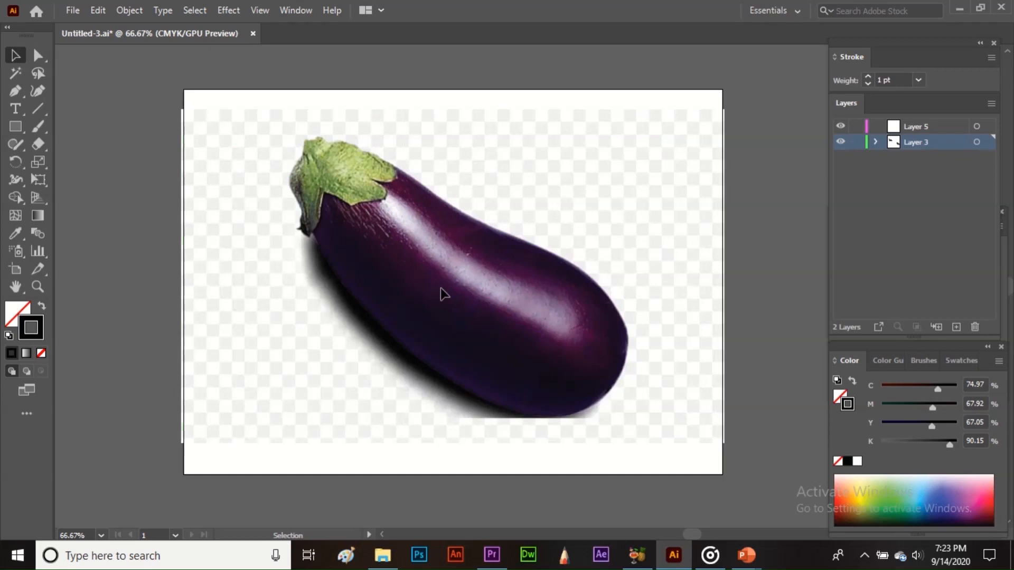
left_click_drag(416, 253, 525, 351)
left_click(131, 8)
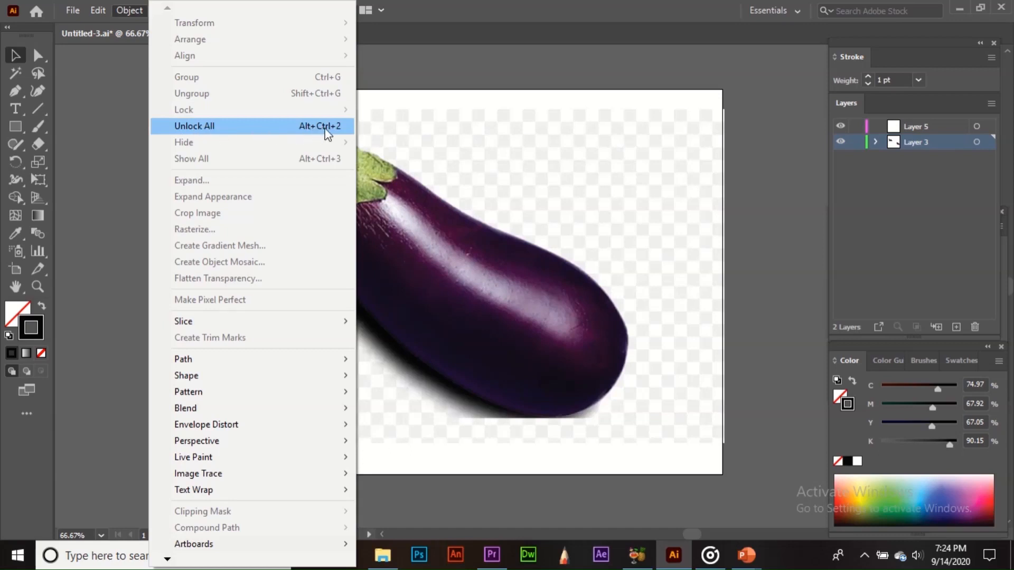
left_click(371, 136)
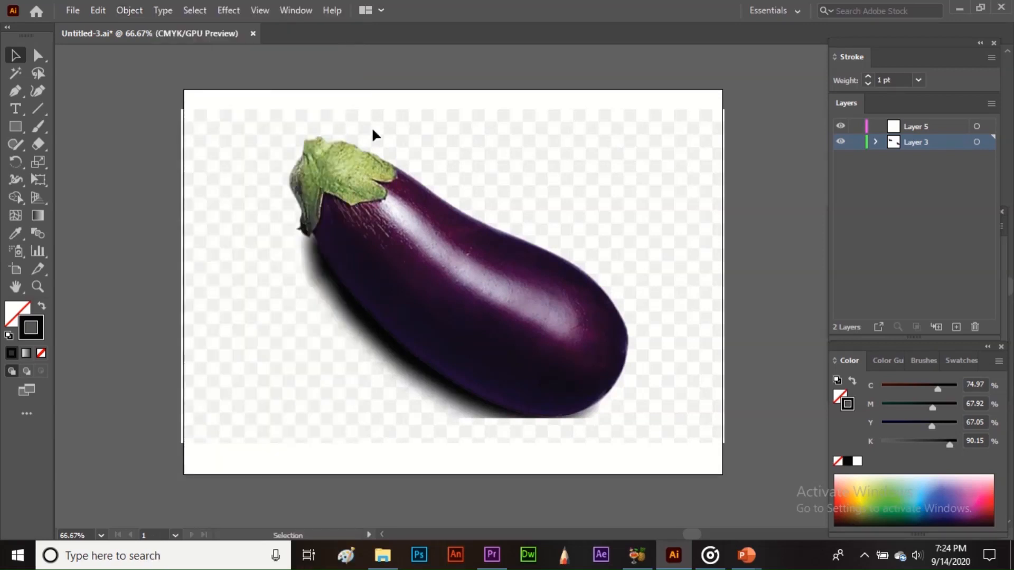
Step: Trace the eggplant body's lower edge with the Pen tool, from beneath the green cap to the base of the rounded end
key("p")
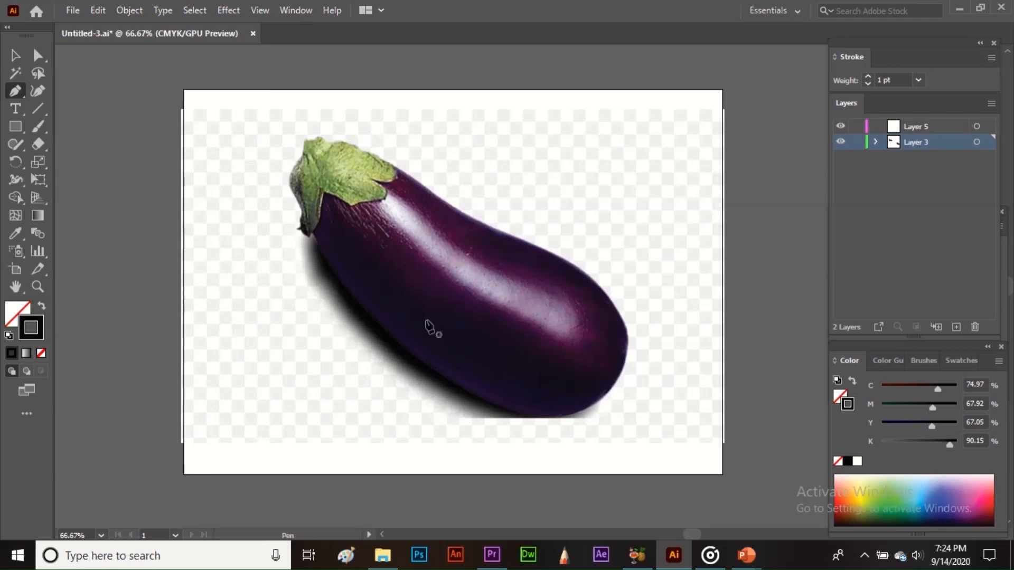
left_click(310, 230)
left_click_drag(416, 357, 487, 401)
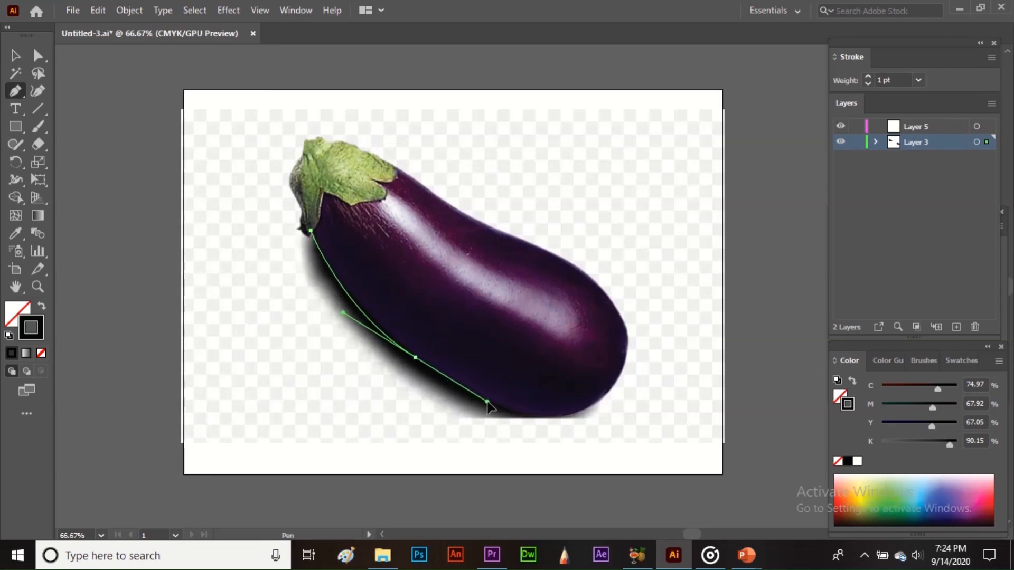
left_click(416, 357)
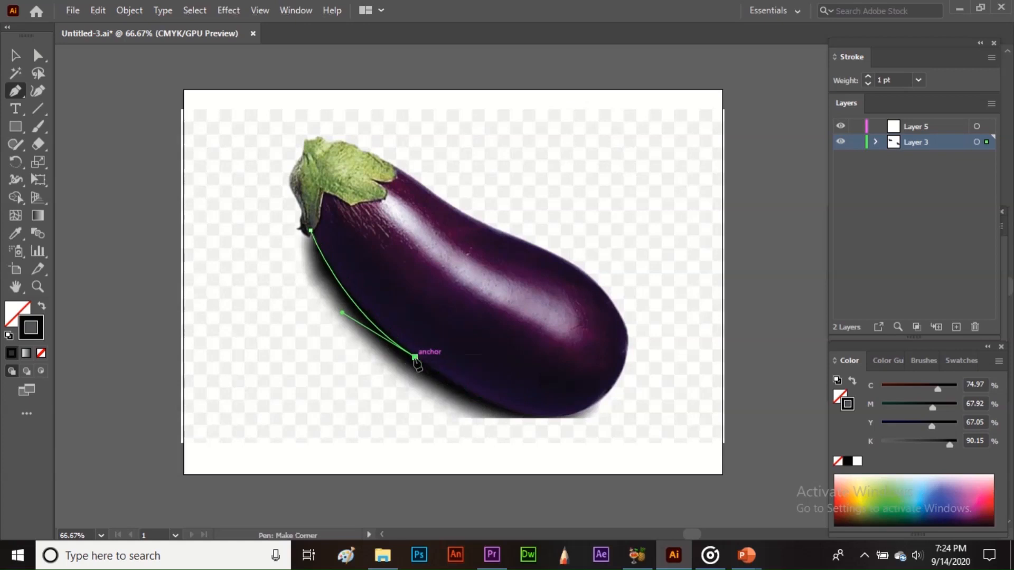
left_click_drag(570, 413, 634, 389)
left_click(571, 413)
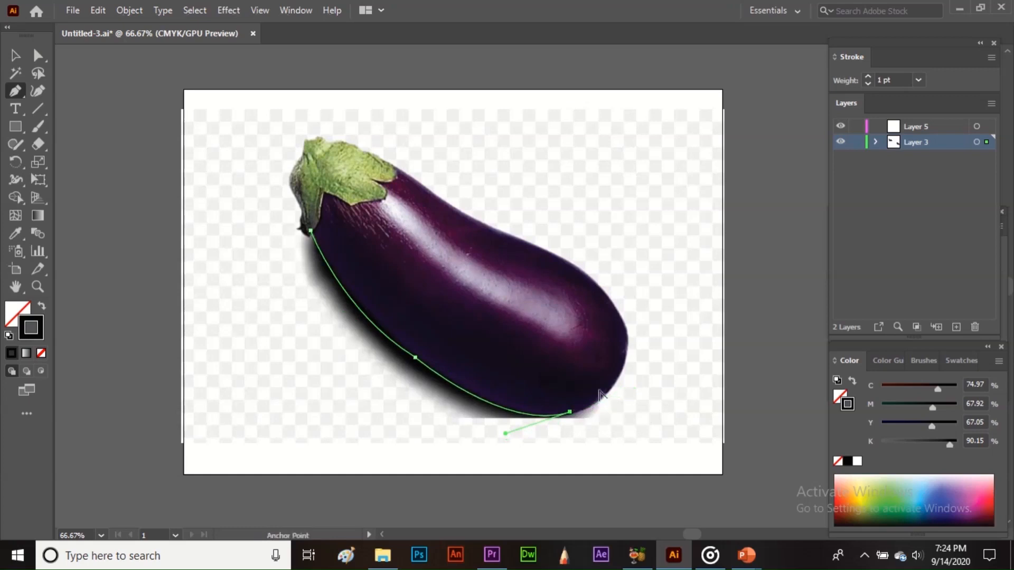
Step: Continue the outline around the rounded end and along the upper edge, passing under the green cap and closing the path
left_click_drag(616, 305, 572, 222)
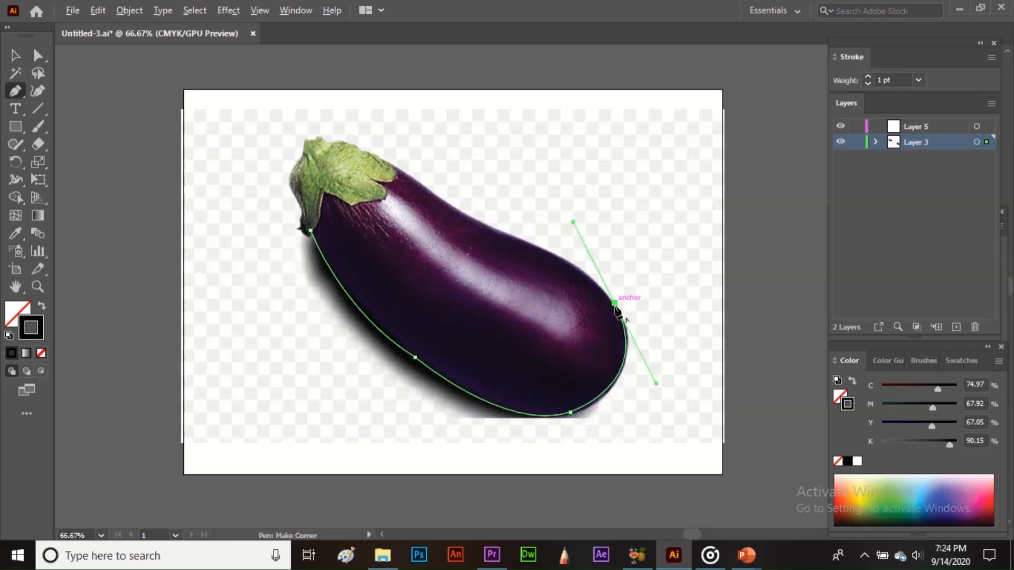
left_click(615, 303)
left_click_drag(509, 237, 400, 159)
left_click(508, 235)
left_click(420, 183)
mouse_move(336, 166)
left_mouse_down()
mouse_move(305, 199)
mouse_move(336, 170)
left_mouse_up()
left_click_drag(311, 230, 342, 311)
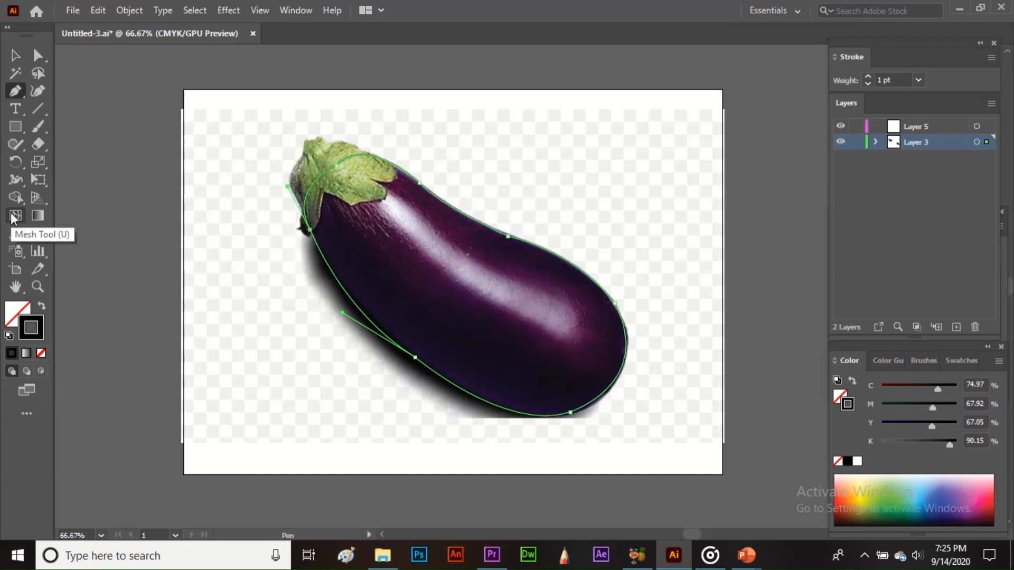
Step: Fill the closed eggplant body outline with white
double_click(13, 314)
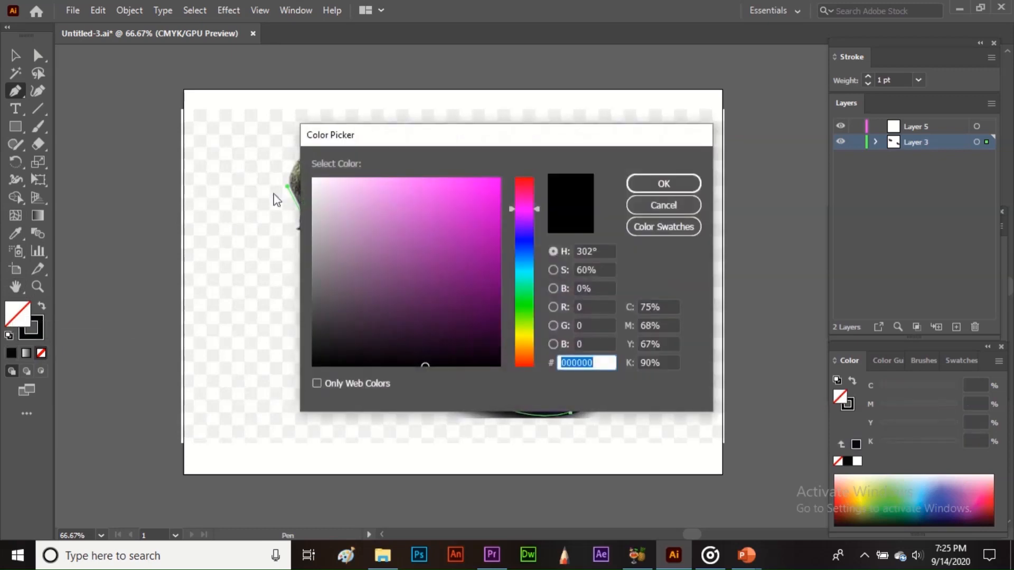
left_click(313, 179)
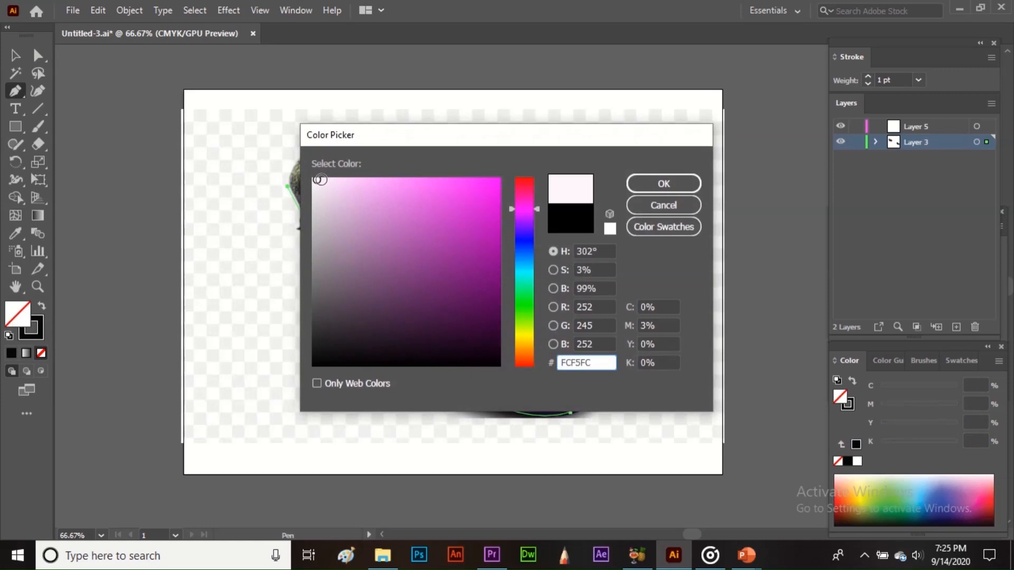
left_click(663, 182)
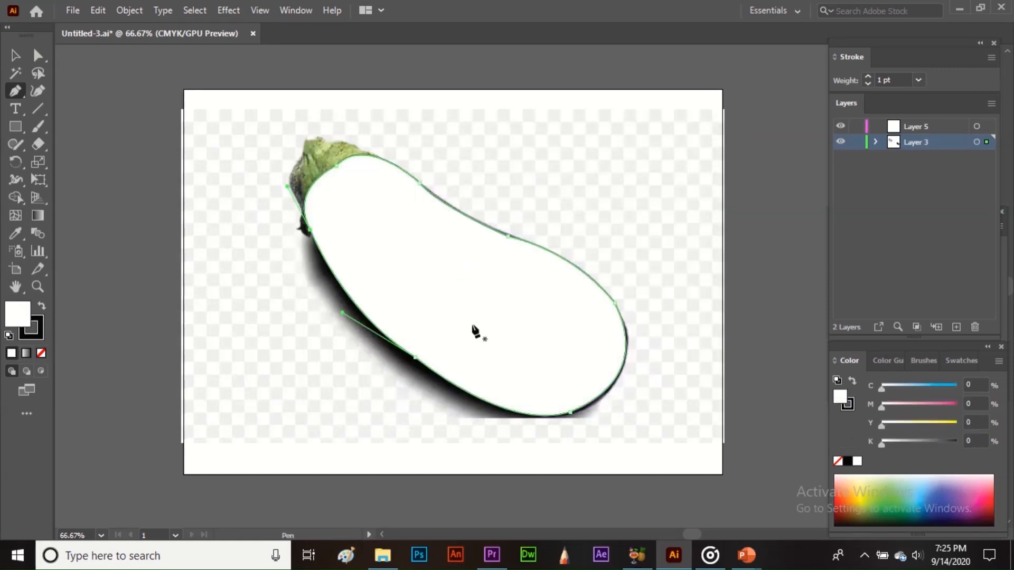
Step: Move the white body shape down and to the left of the photo, leaving the reference eggplant uncovered
key("v")
left_click_drag(483, 317, 294, 395)
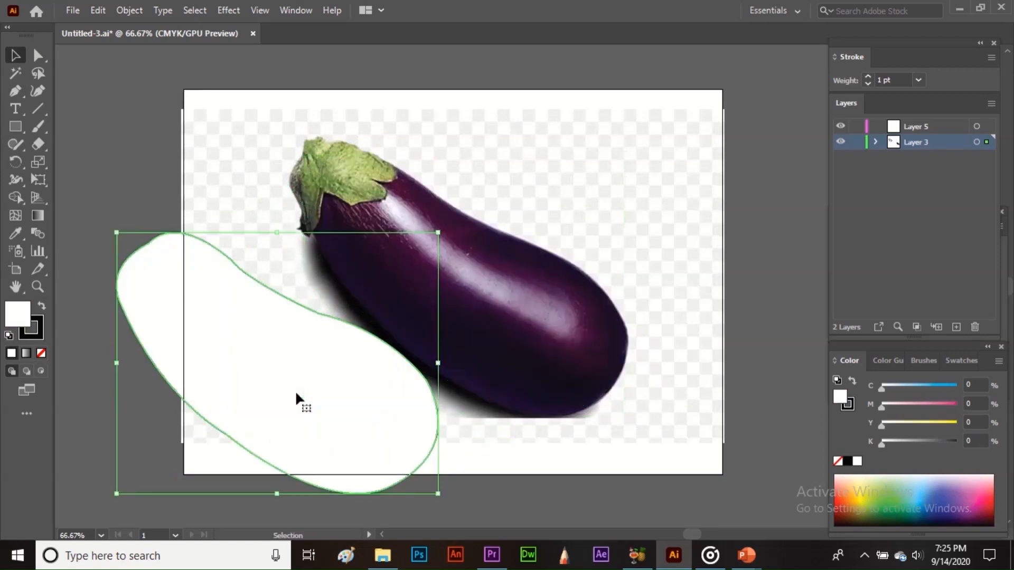
key("ctrl+minus")
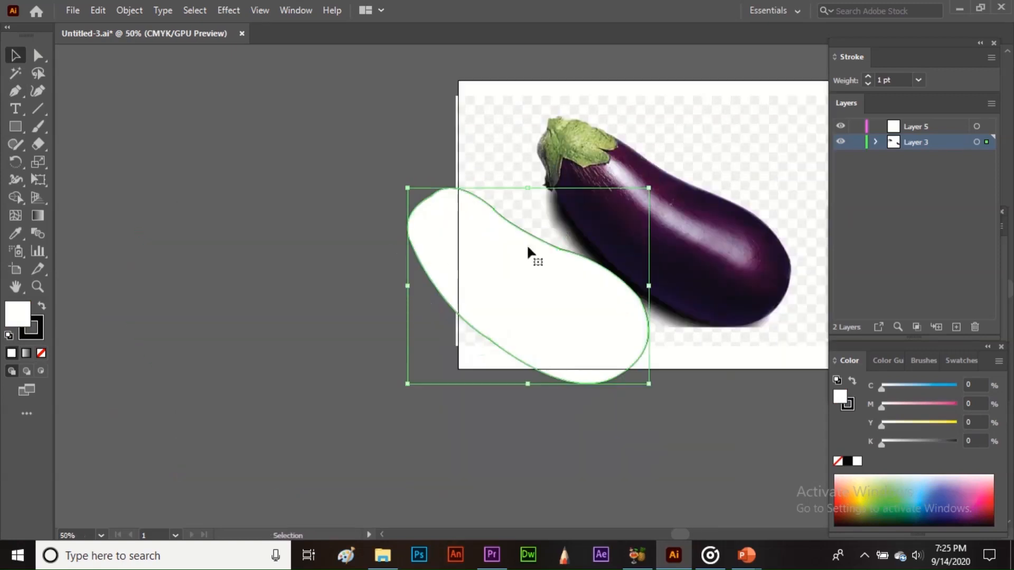
left_click_drag(721, 234, 530, 270)
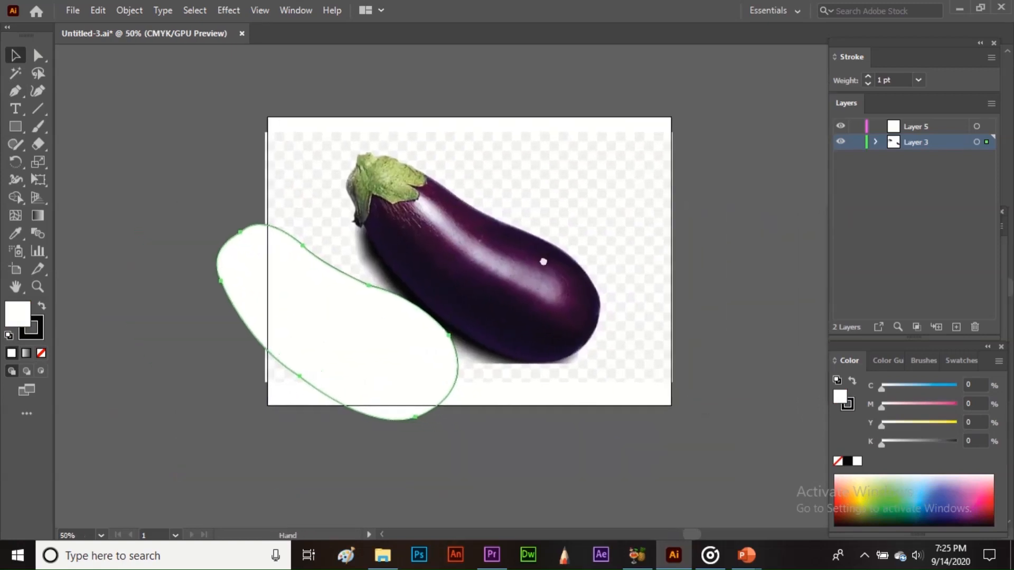
left_click_drag(411, 357, 386, 398)
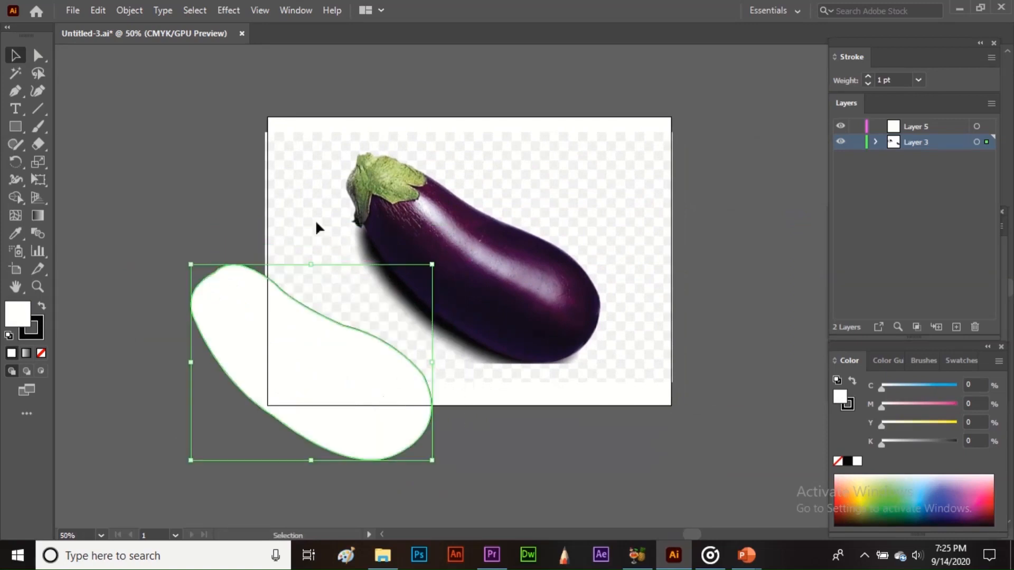
Step: Add five lengthwise gradient mesh lines to the white body shape, spaced along its two ends
left_click(20, 218)
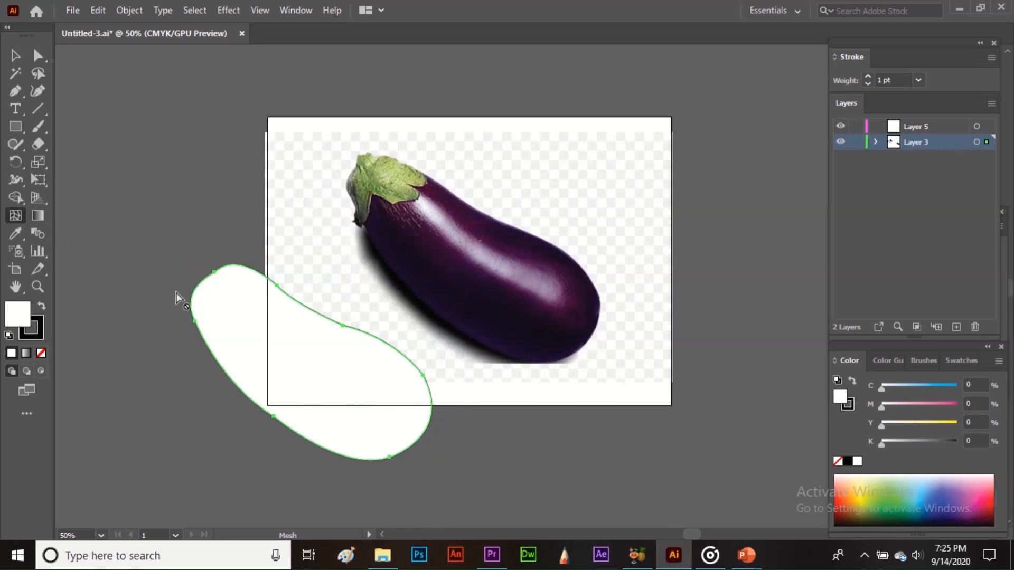
left_click(206, 287)
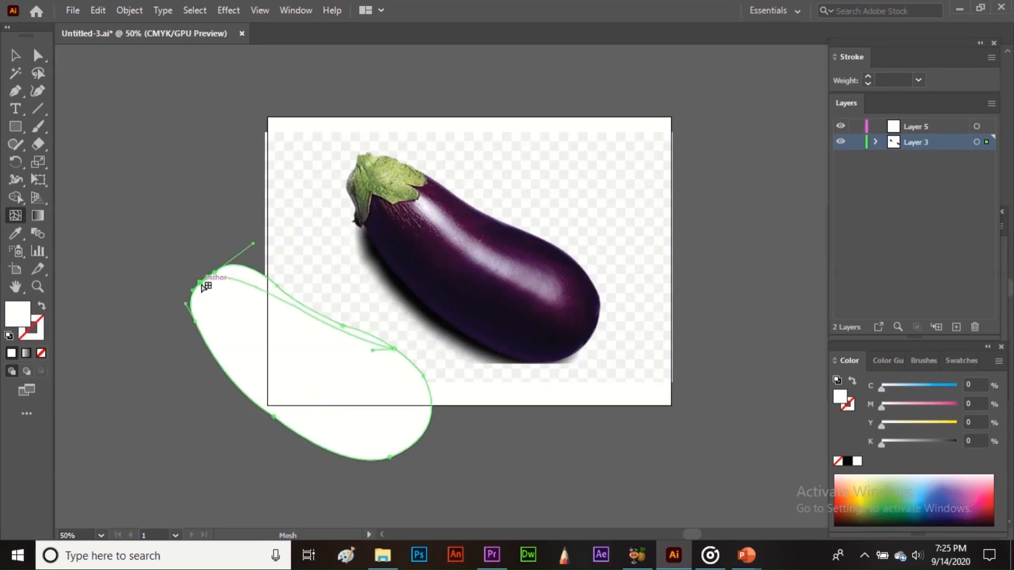
left_click(193, 306)
left_click(201, 333)
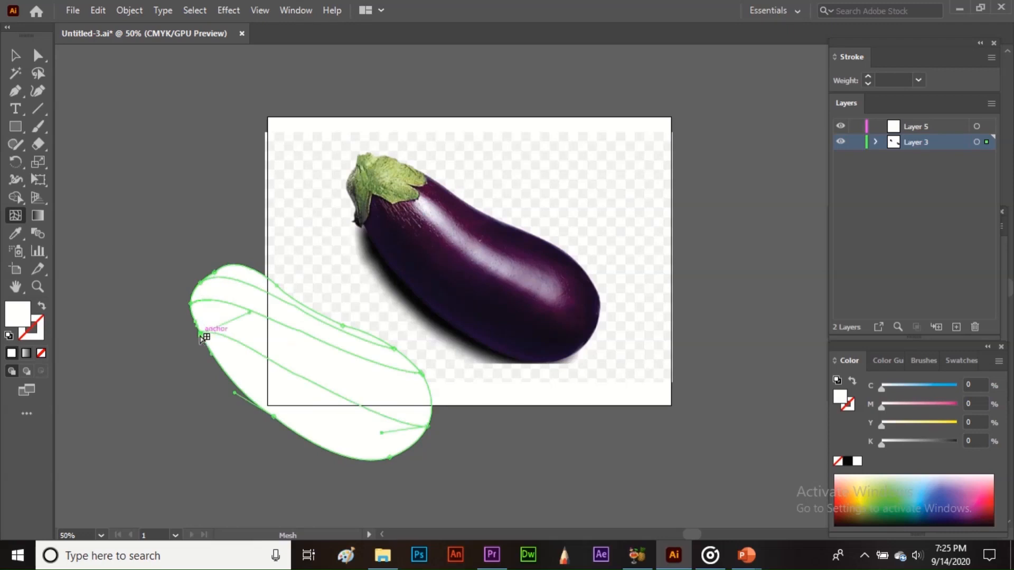
left_click(222, 367)
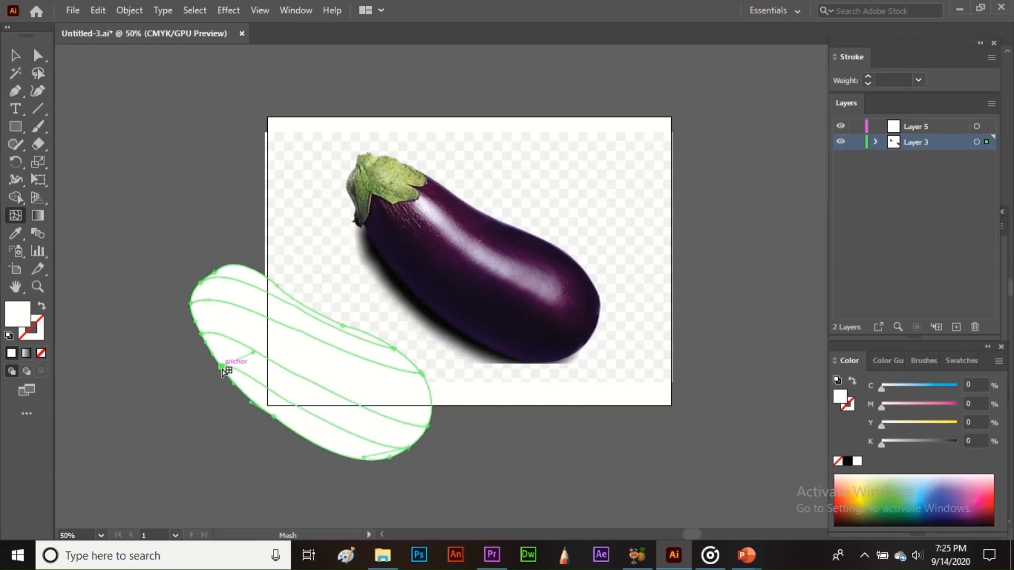
left_click(433, 406)
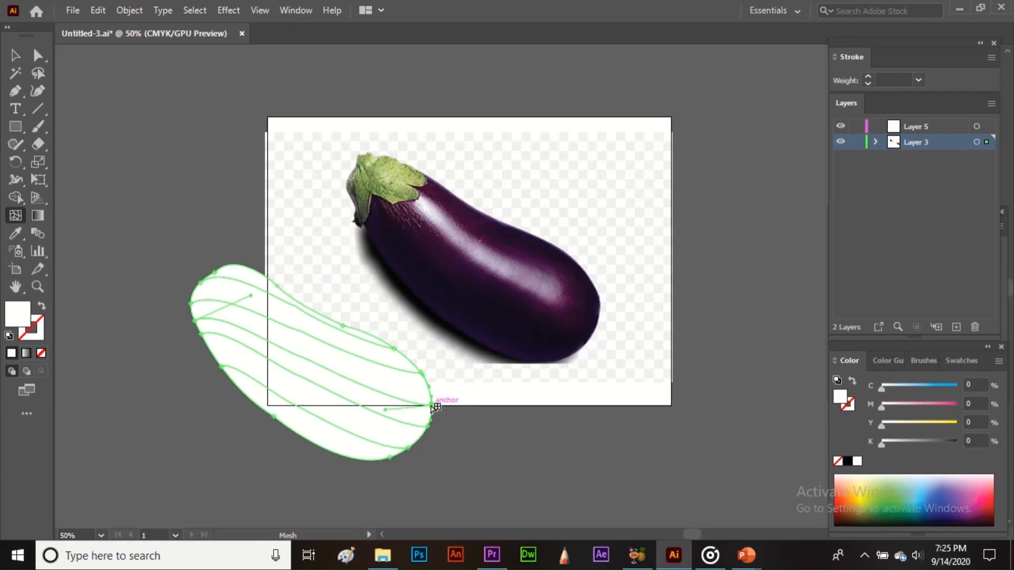
Step: Add five crosswise gradient mesh lines to the body shape, spread from the rounded end to the narrow end
left_click(362, 459)
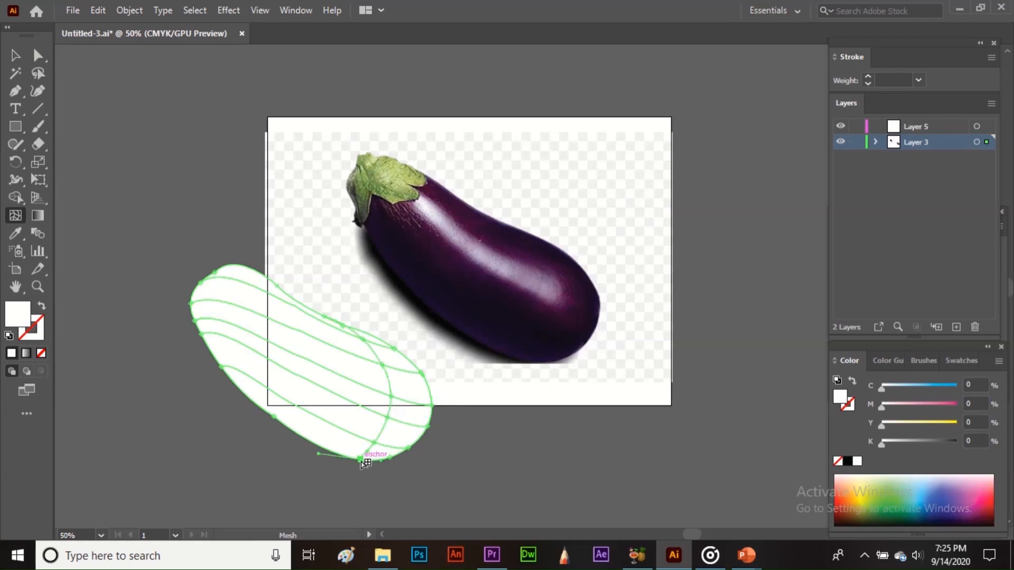
left_click(328, 450)
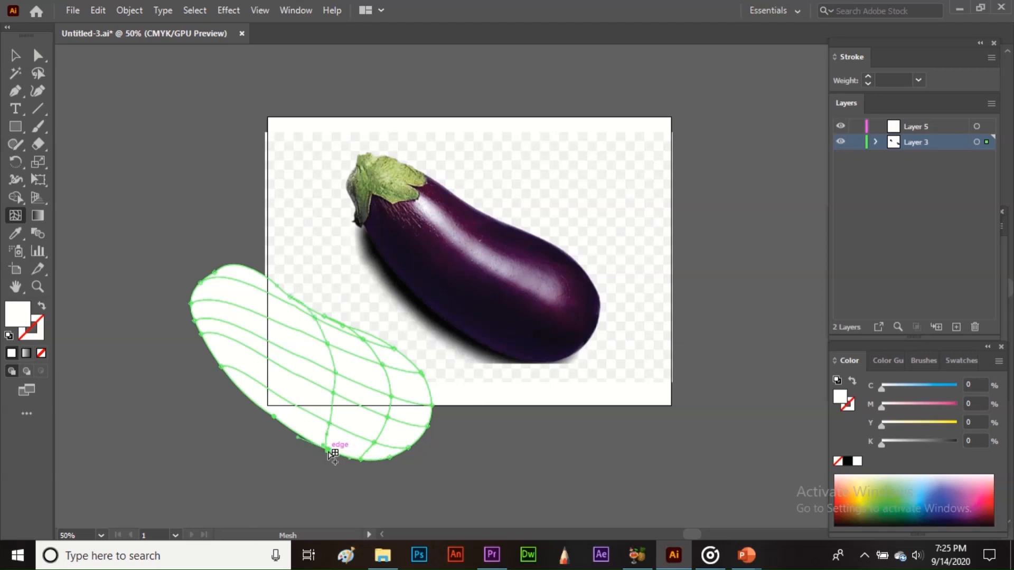
left_click(294, 432)
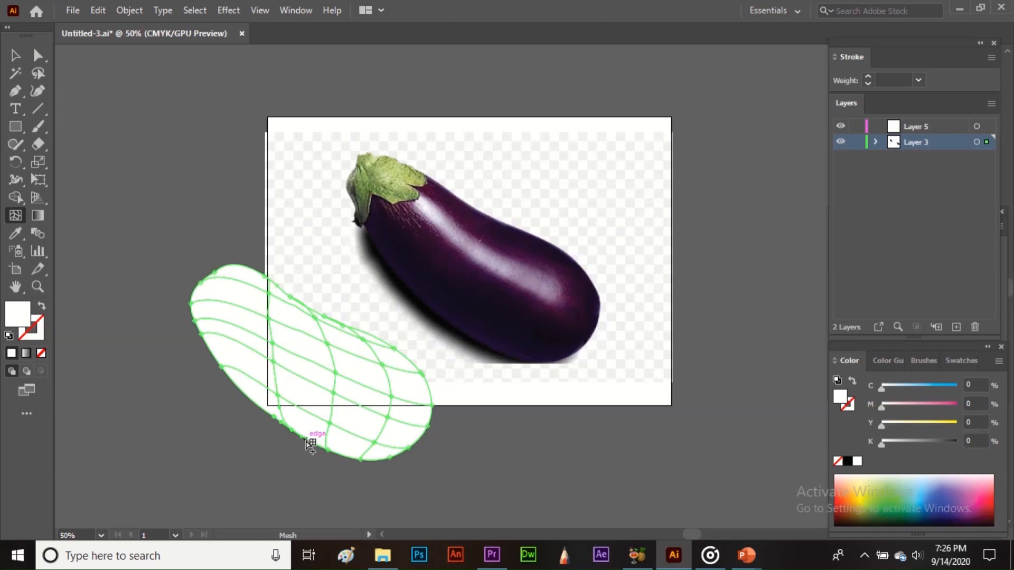
left_click(285, 294)
left_click(246, 267)
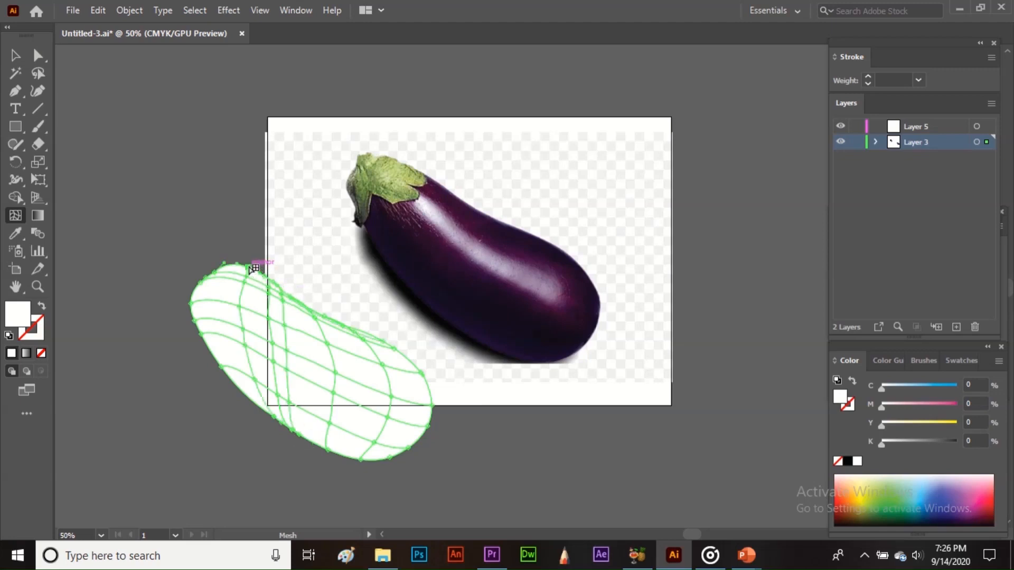
Step: Refine the body's gradient mesh with additional points across its interior, adding lines in both directions
left_click(379, 453)
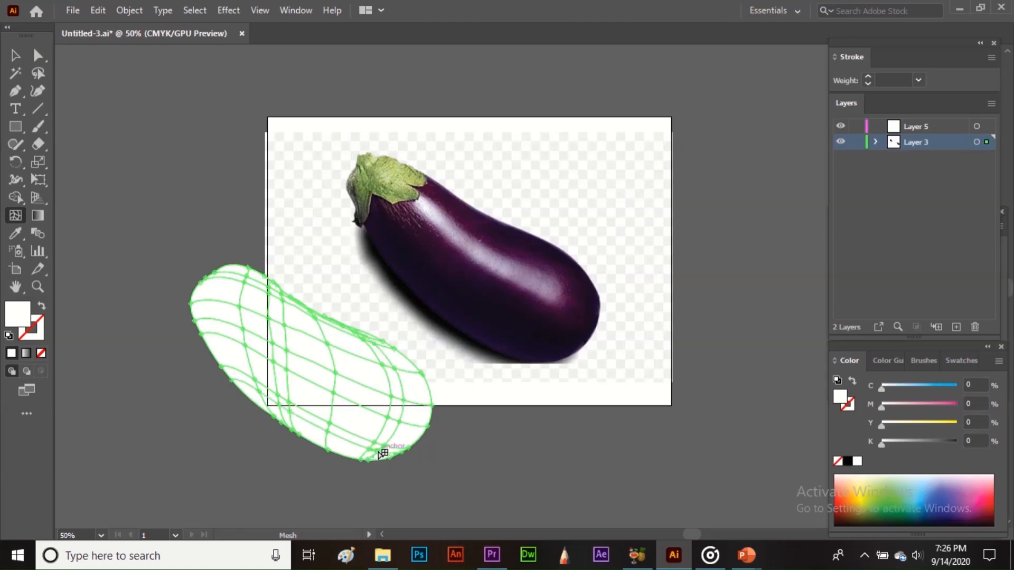
left_click(418, 391)
left_click(363, 410)
left_click(319, 391)
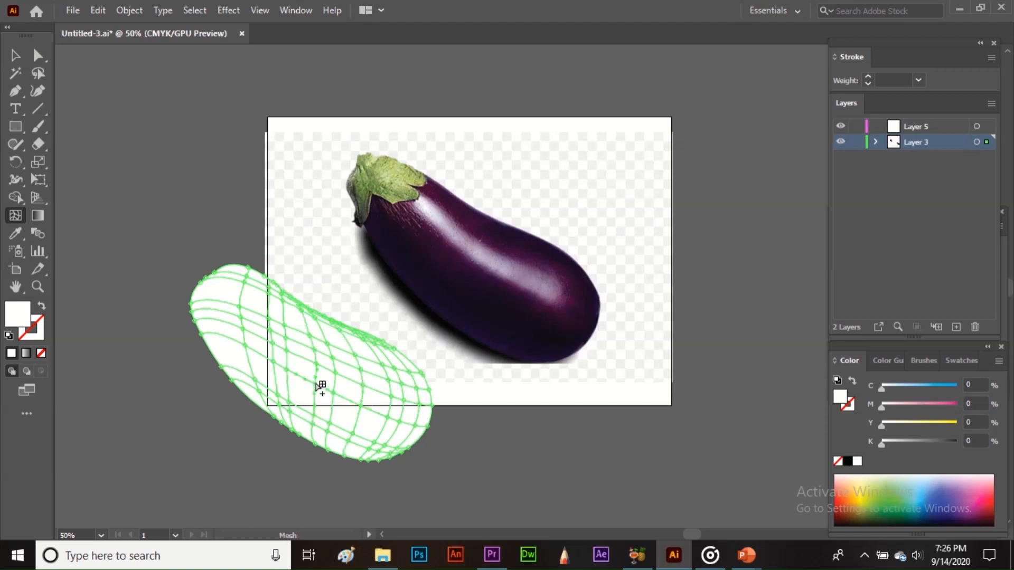
left_click(233, 341)
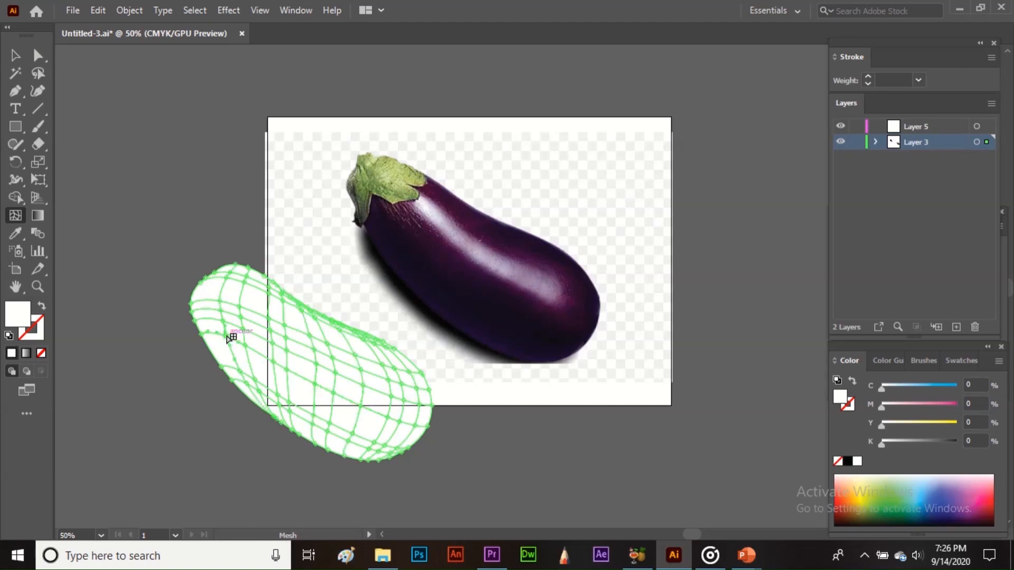
left_click(206, 294)
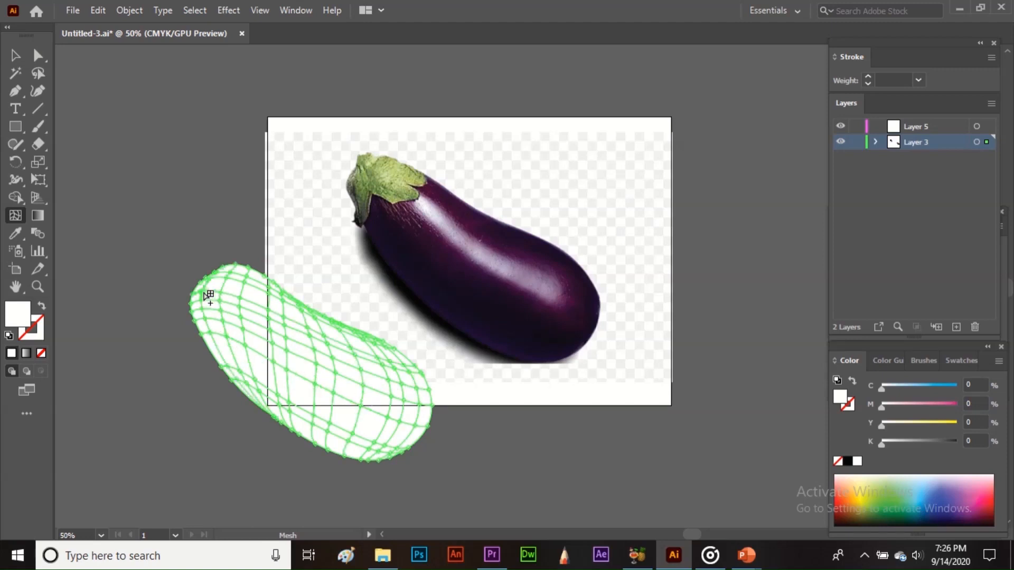
left_click(311, 392)
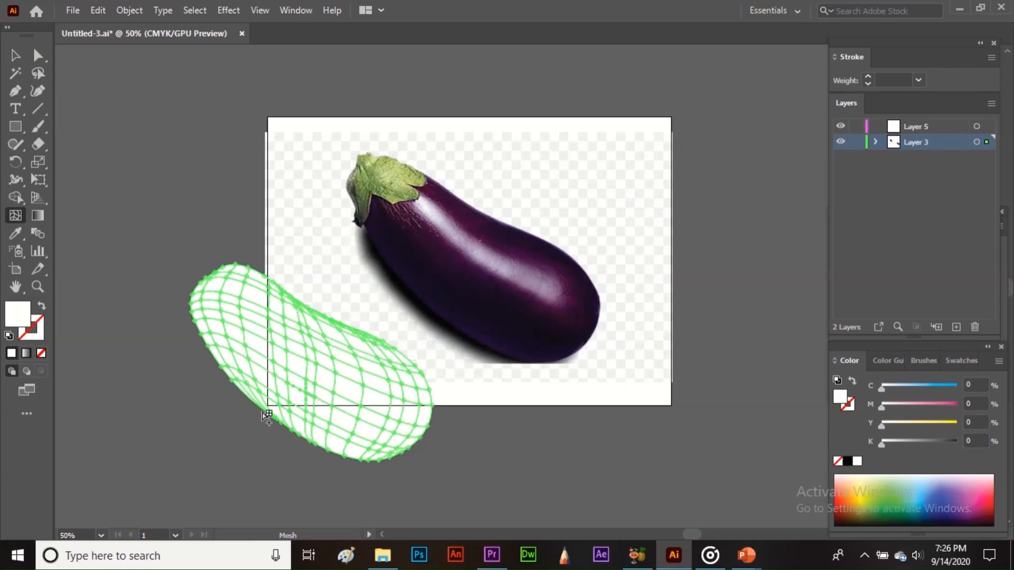
Step: Color the whole mesh body with dark purple sampled from the rounded end of the eggplant in the photo
key("v")
left_click(212, 411)
left_click(230, 385)
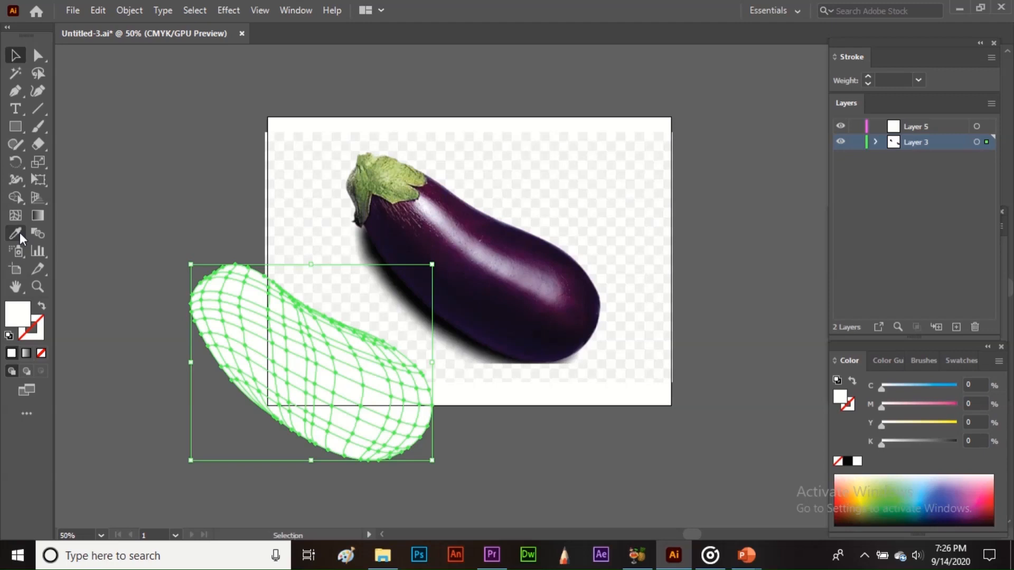
left_click(20, 235)
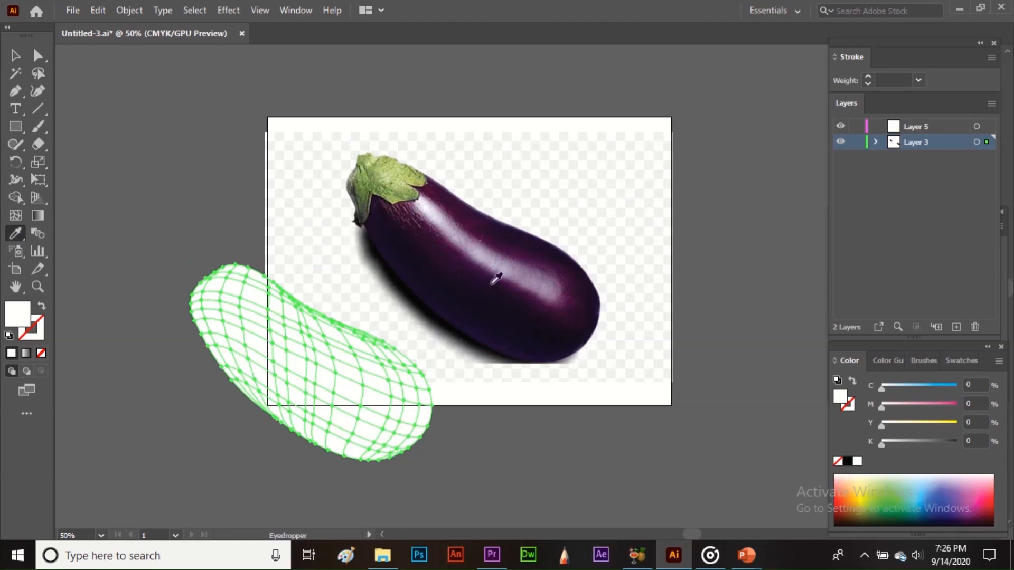
left_click(576, 302)
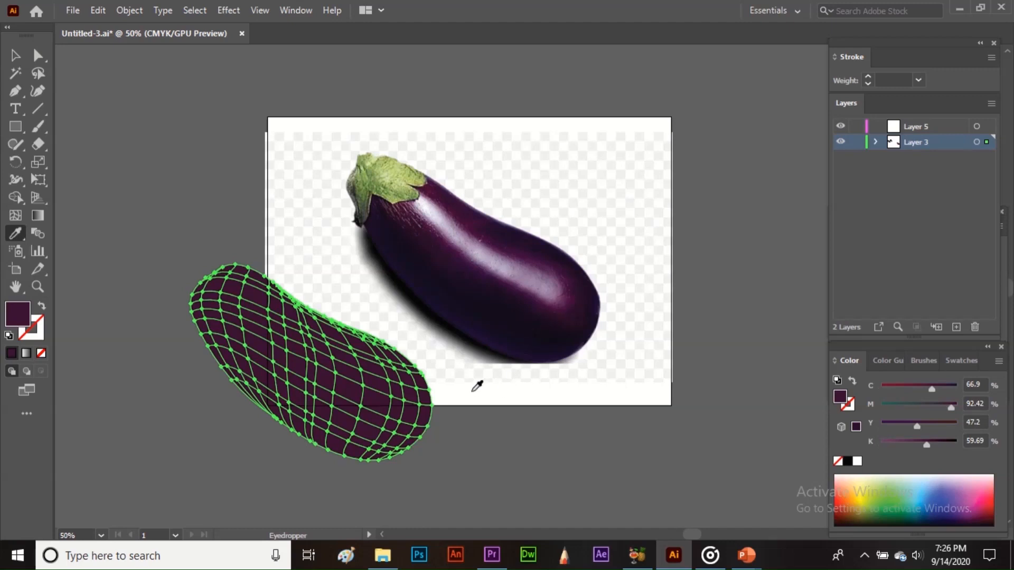
key("v")
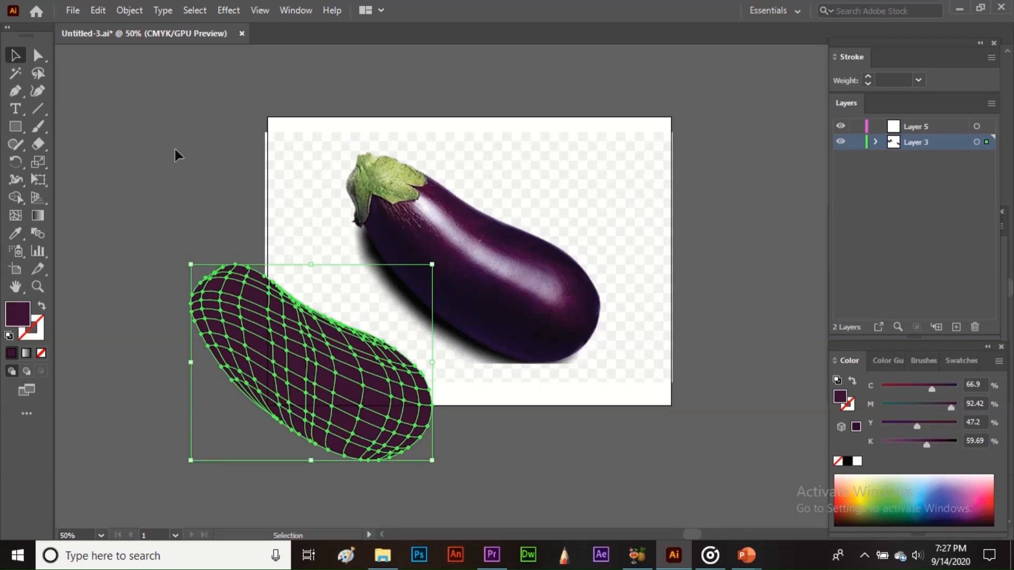
Step: Color the mesh points along the body's lower edge with dark blue-purple sampled from the lower side of the eggplant in the photo
left_click(38, 56)
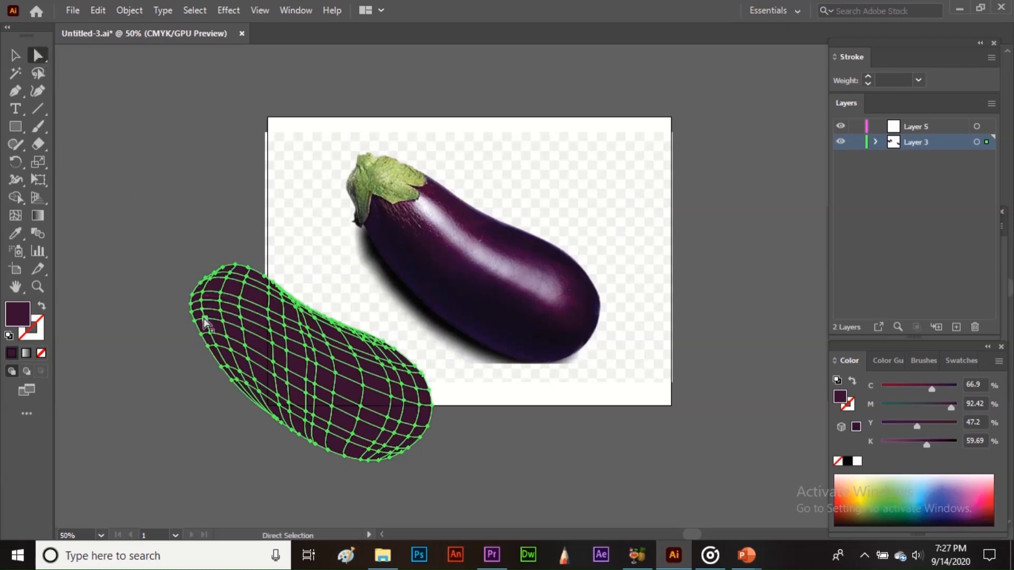
left_click(203, 334)
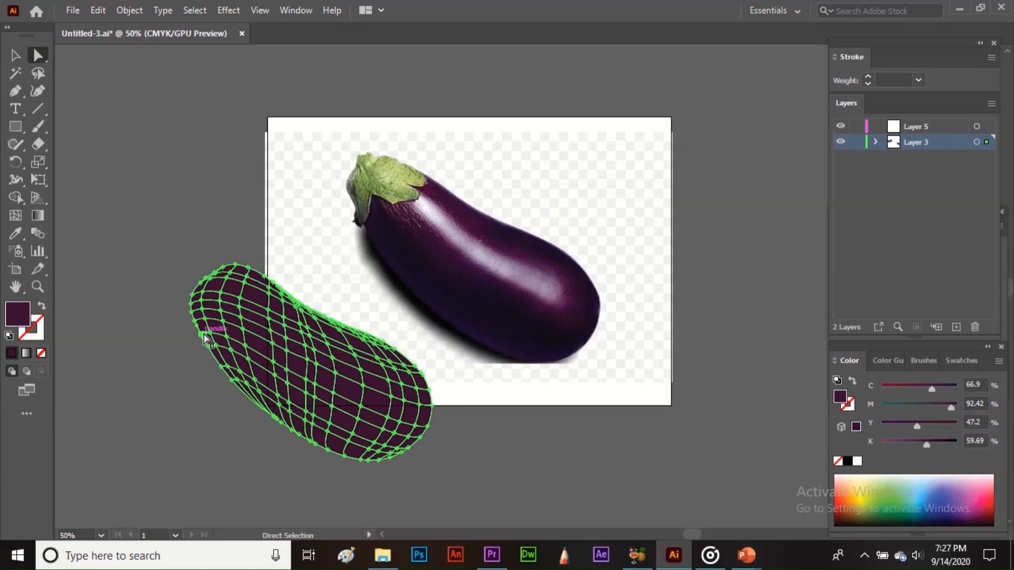
left_click(208, 347, "shift")
left_click(221, 366, "shift")
left_click(231, 381, "shift")
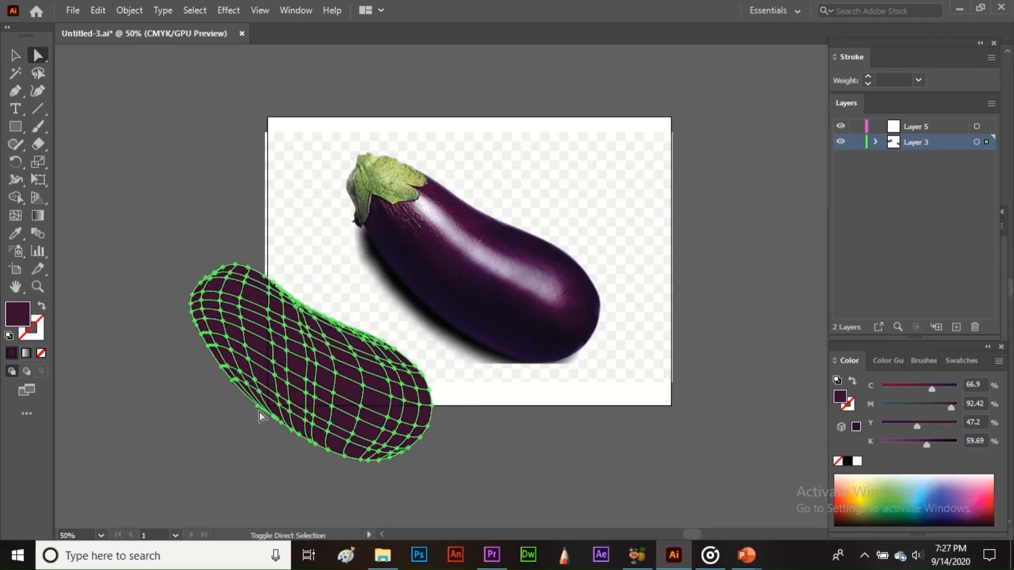
left_click(274, 418, "shift")
left_click(286, 425, "shift")
left_click(299, 434, "shift")
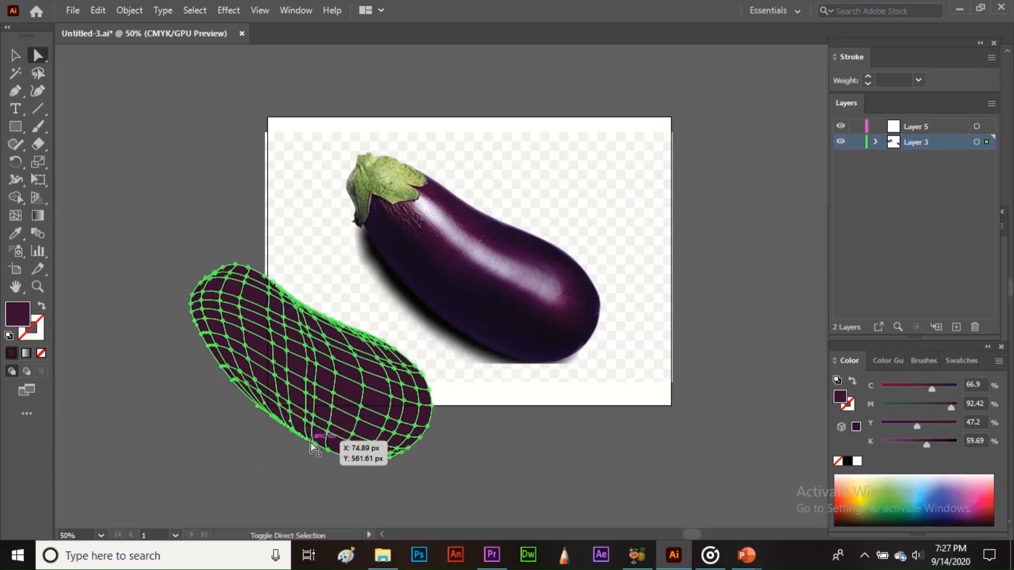
left_click(325, 449, "shift")
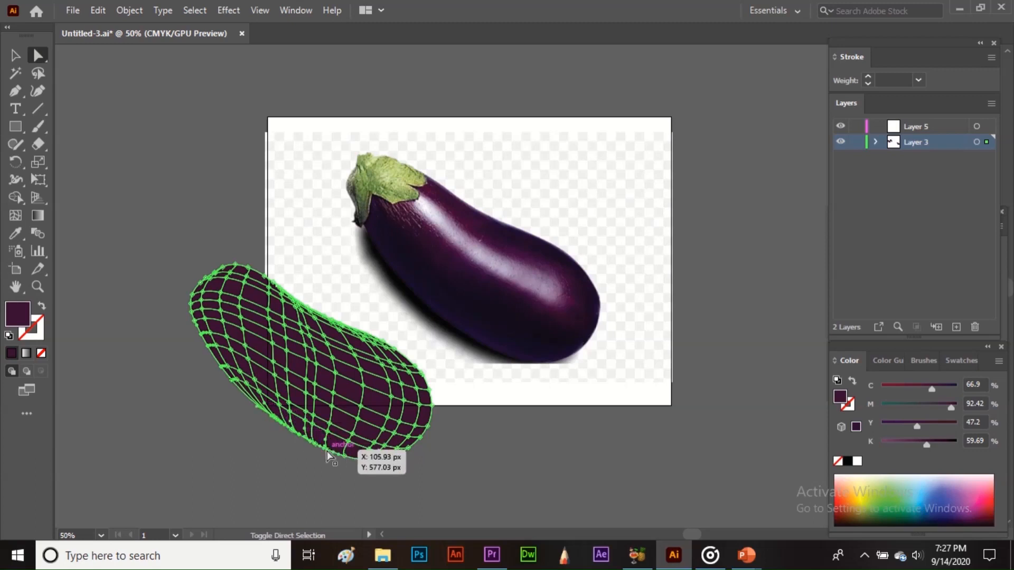
left_click(360, 458, "shift")
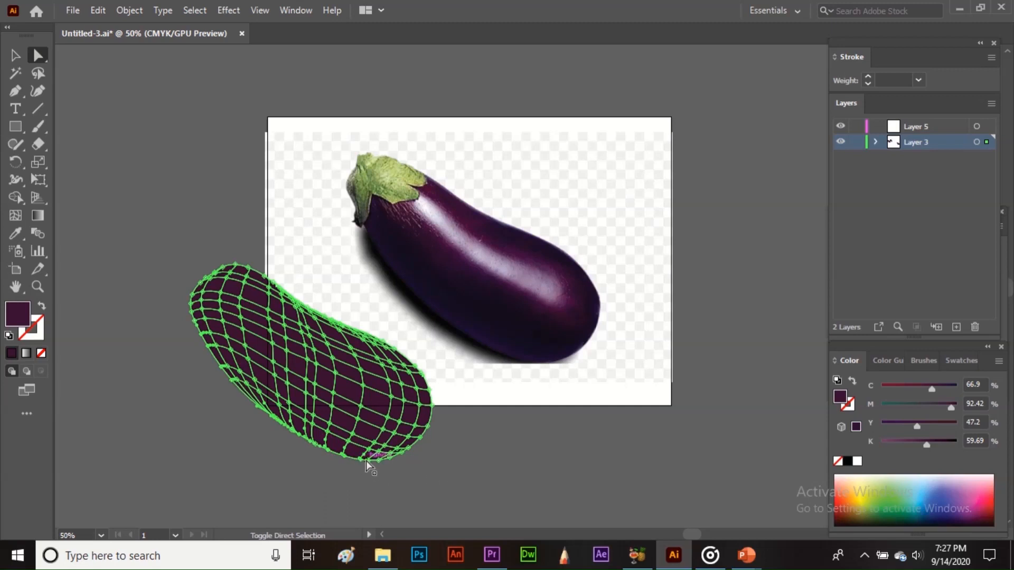
left_click(378, 461, "shift")
left_click(390, 455, "shift")
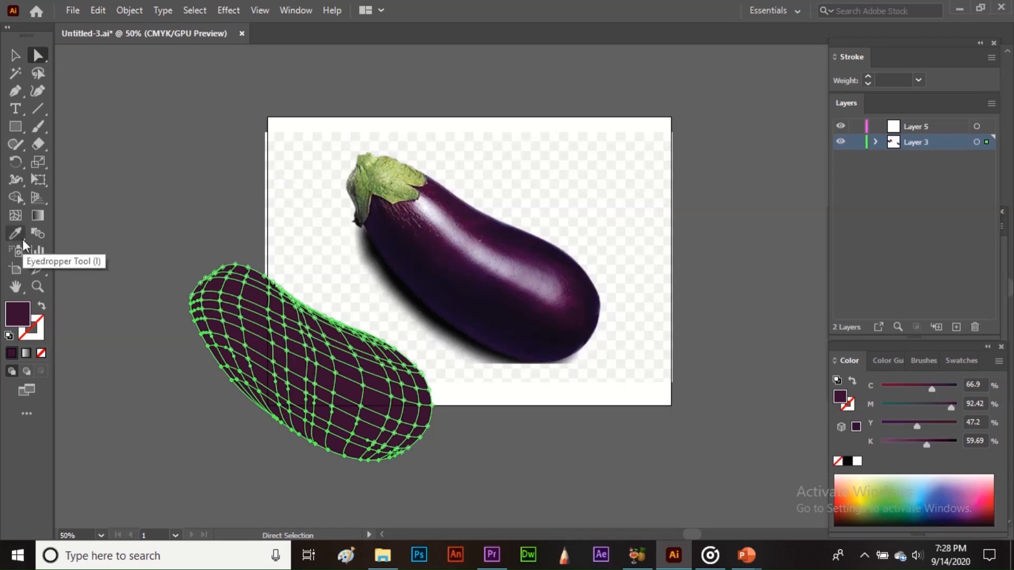
key("i")
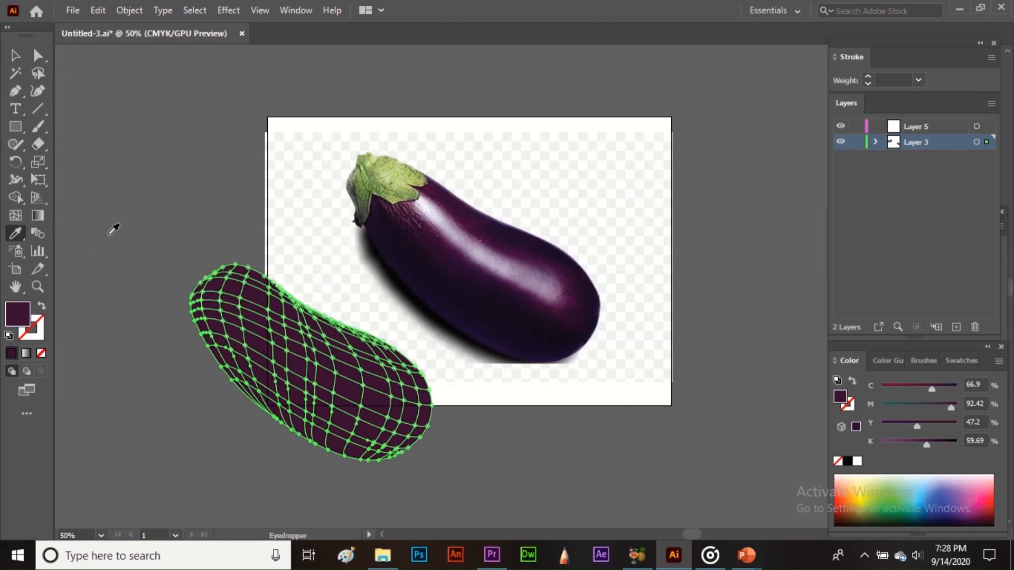
left_click(442, 311)
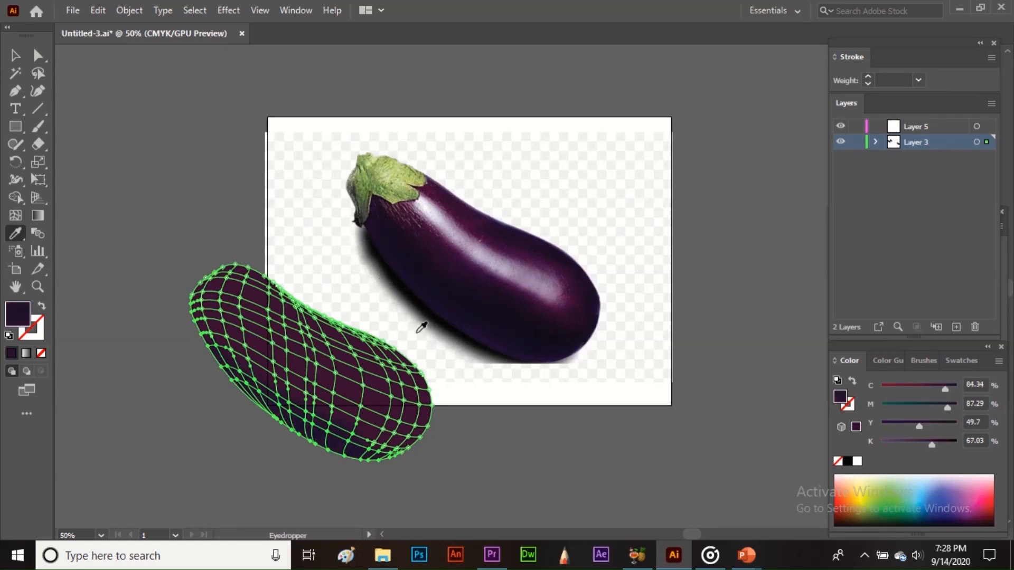
key("v")
left_click(231, 487)
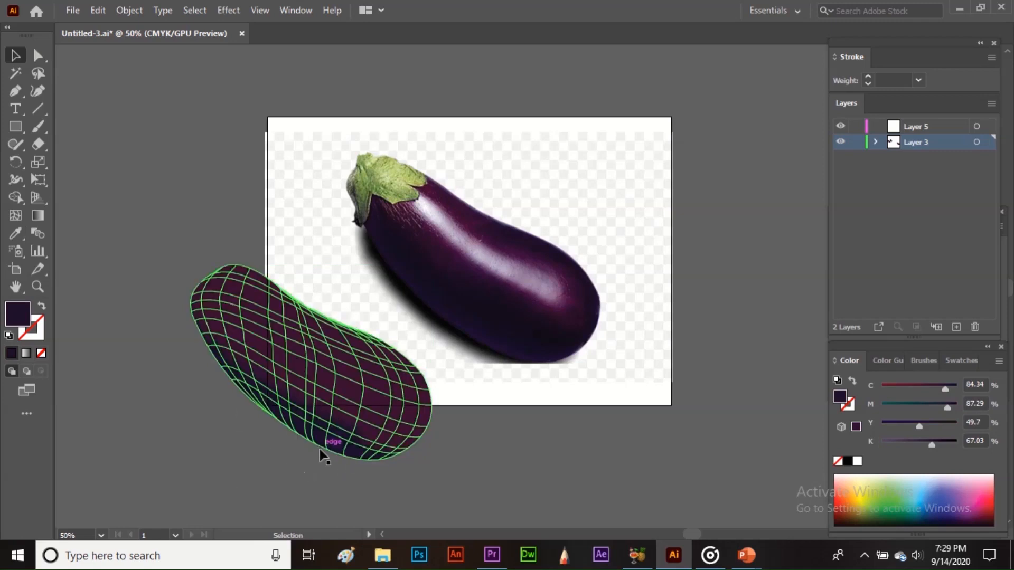
Step: Color the lengthwise band of mesh points above the lower edge with blackish purple sampled from below the photo's highlight
left_click(331, 420)
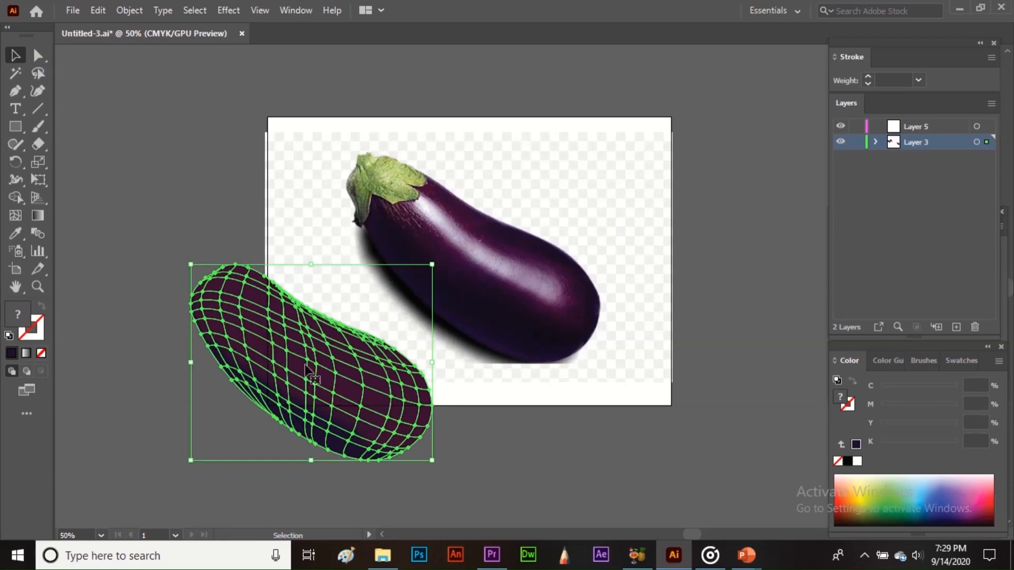
left_click(38, 73)
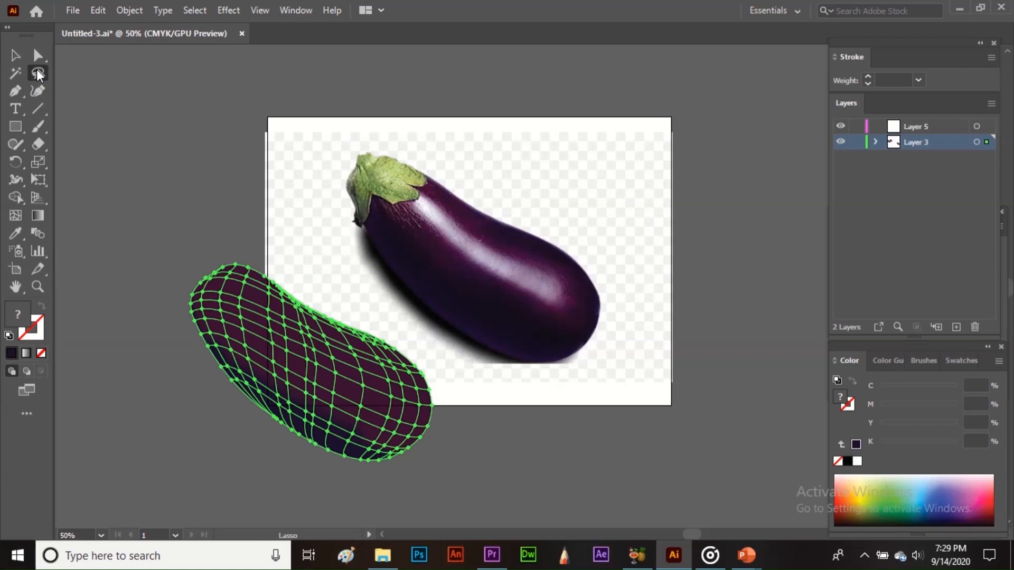
mouse_move(175, 315)
left_mouse_down()
mouse_move(317, 425)
mouse_move(394, 459)
mouse_move(433, 445)
mouse_move(420, 426)
mouse_move(355, 390)
mouse_move(177, 320)
left_mouse_up()
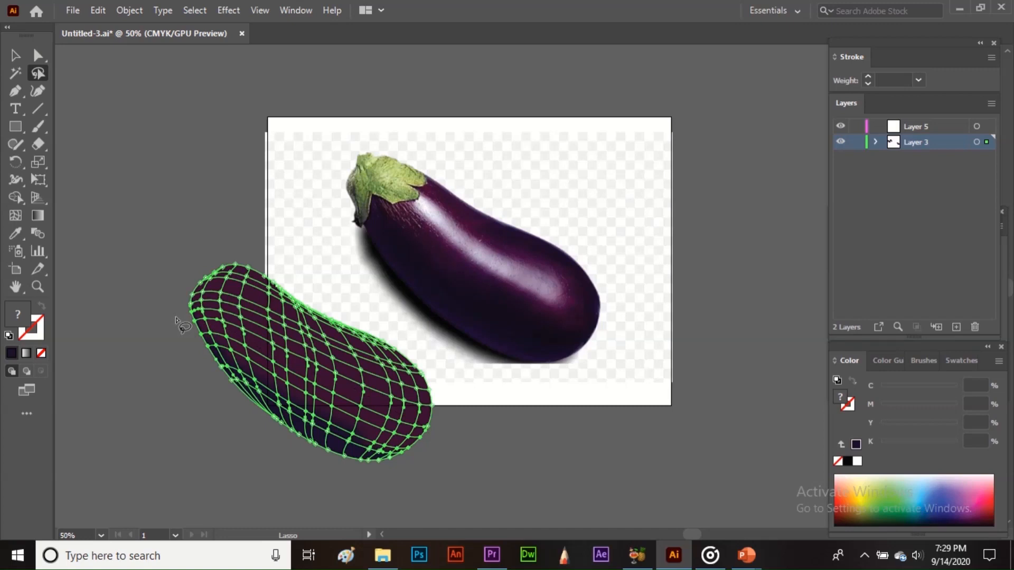
key("i")
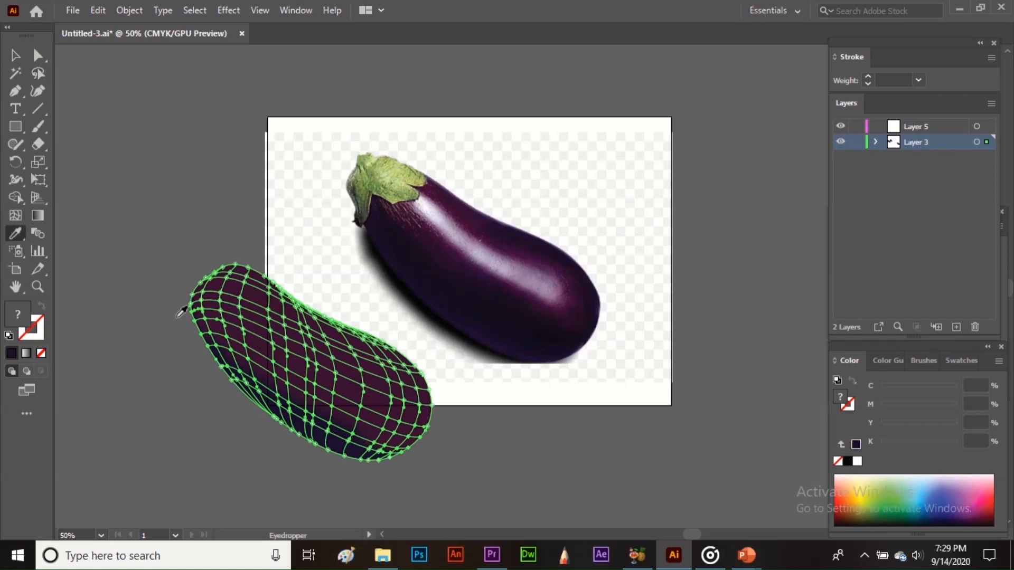
left_click(448, 256)
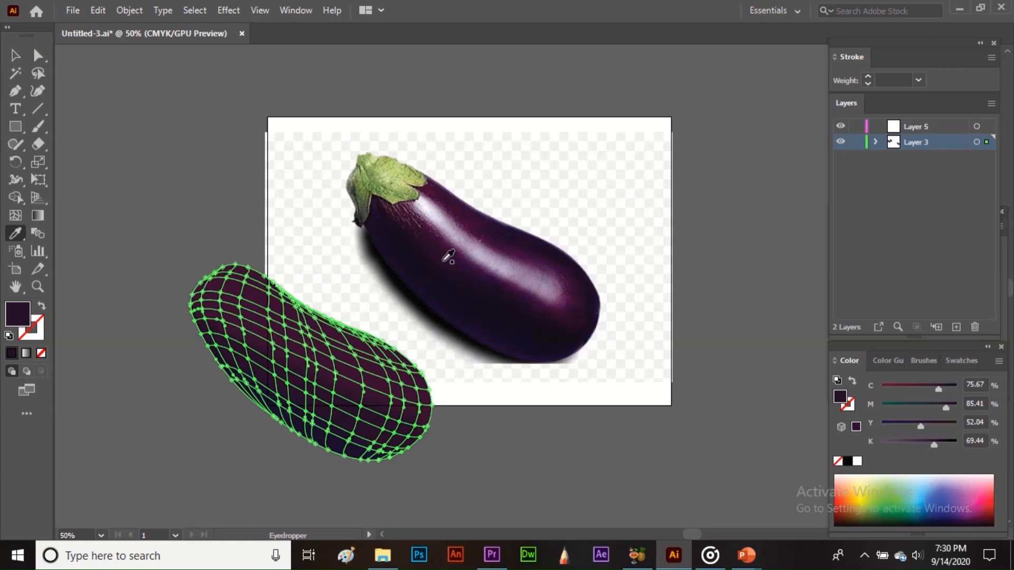
key("v")
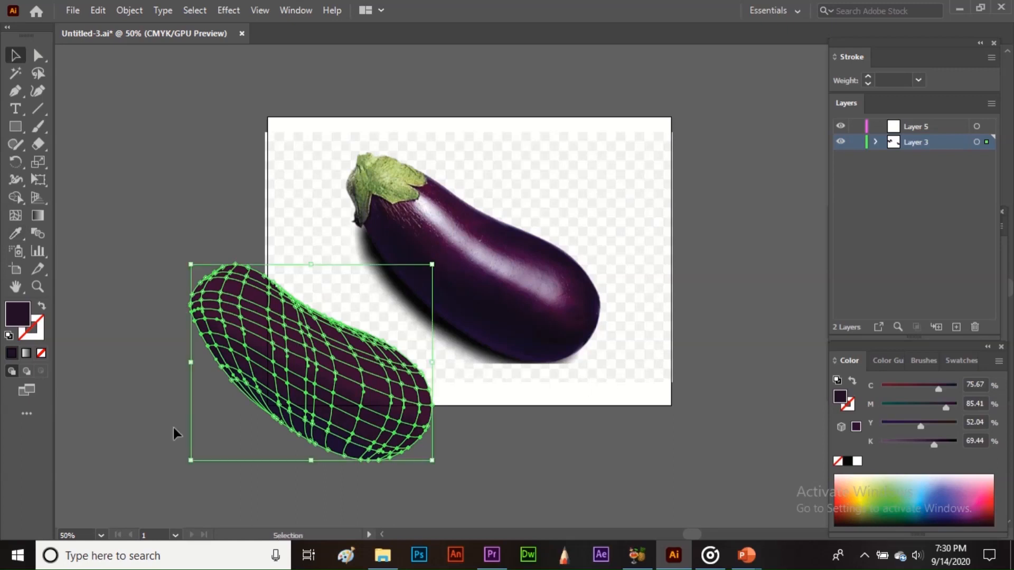
left_click(173, 428)
left_click(306, 396)
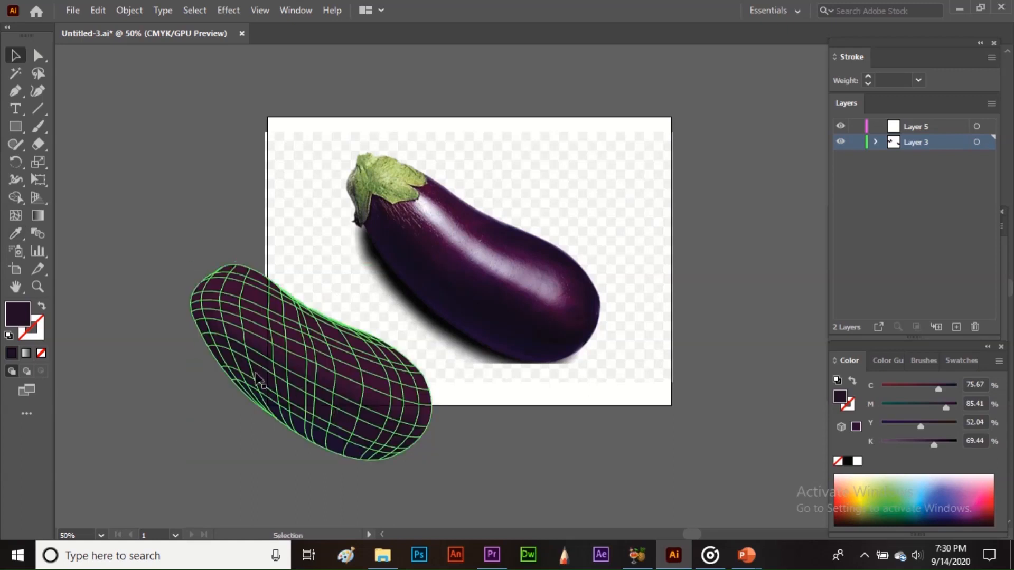
left_click(297, 480)
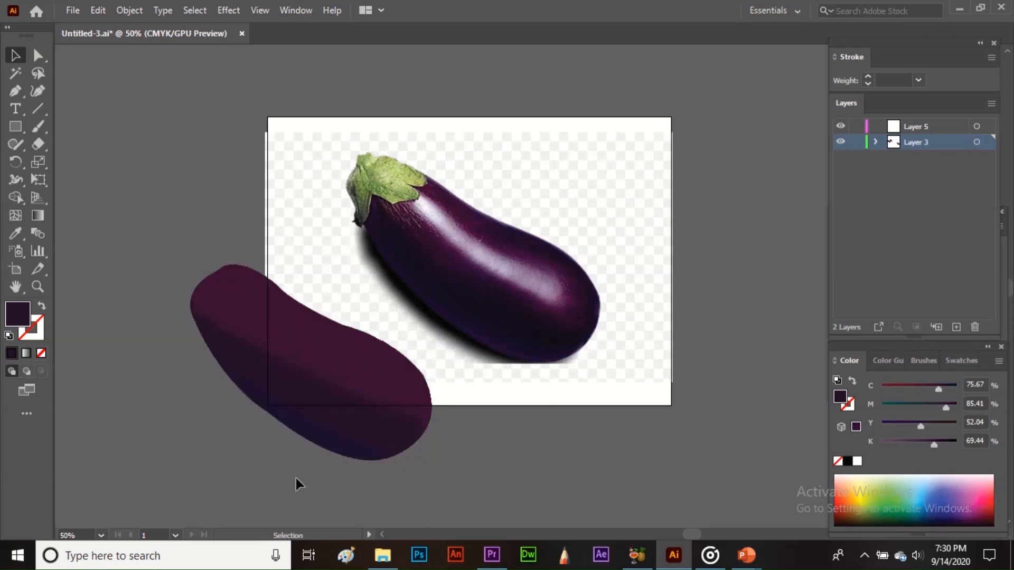
Step: Add another lengthwise mesh line to the body, passing through the lower middle of its rounded end
left_click(307, 404)
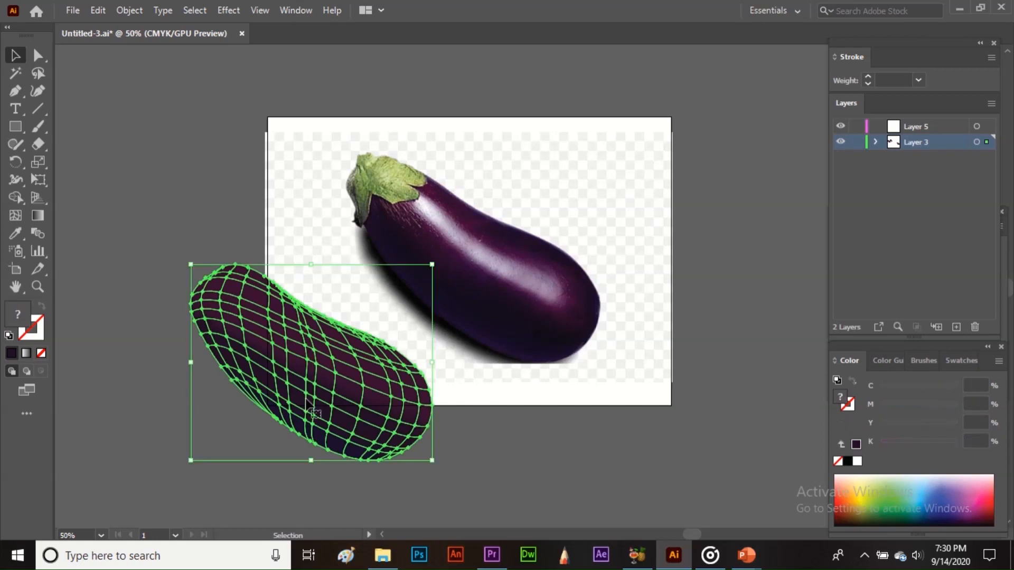
left_click(16, 213)
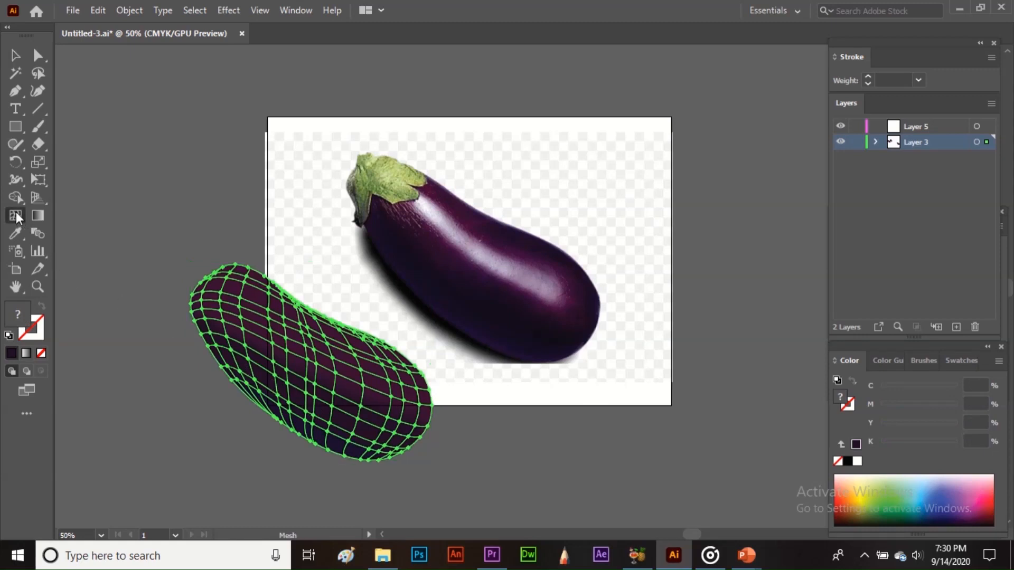
left_click(377, 404)
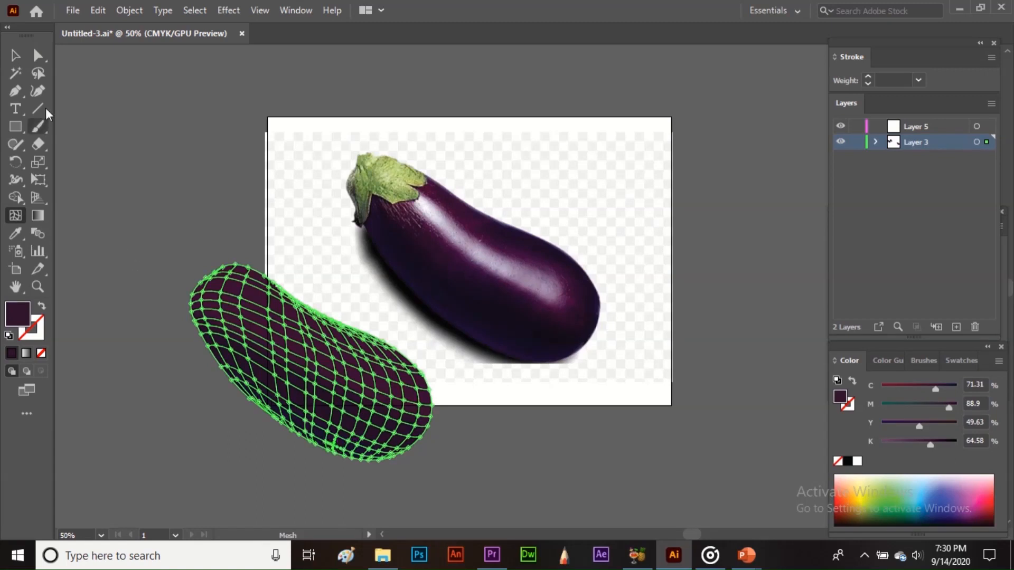
Step: Color the mesh points along the body's middle with brighter purple sampled beside the highlight at the photo's rounded end
left_click(37, 77)
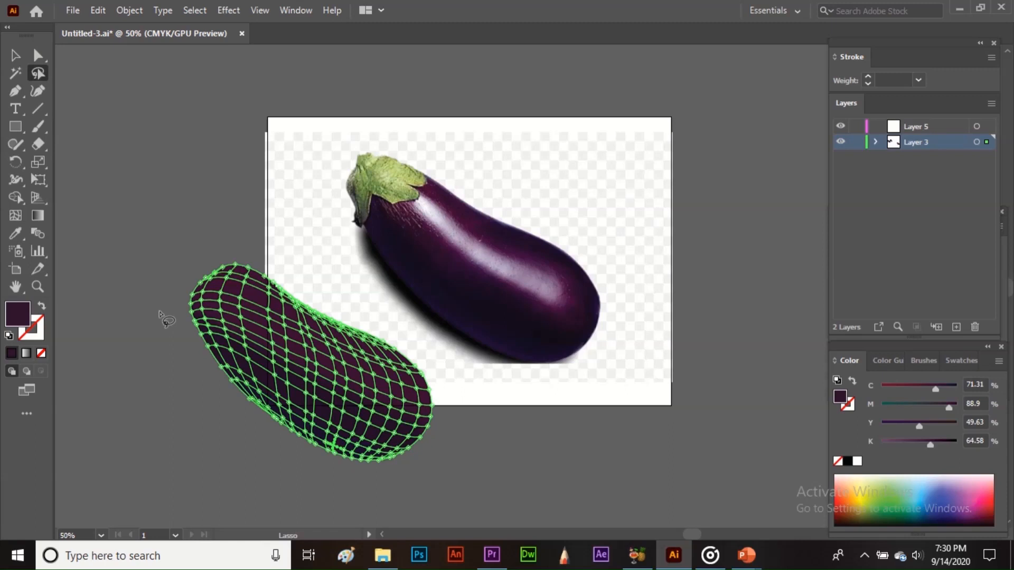
mouse_move(161, 317)
left_mouse_down()
mouse_move(236, 334)
mouse_move(359, 421)
mouse_move(381, 426)
mouse_move(430, 406)
mouse_move(413, 377)
mouse_move(322, 354)
mouse_move(169, 272)
mouse_move(154, 284)
mouse_move(167, 314)
left_mouse_up()
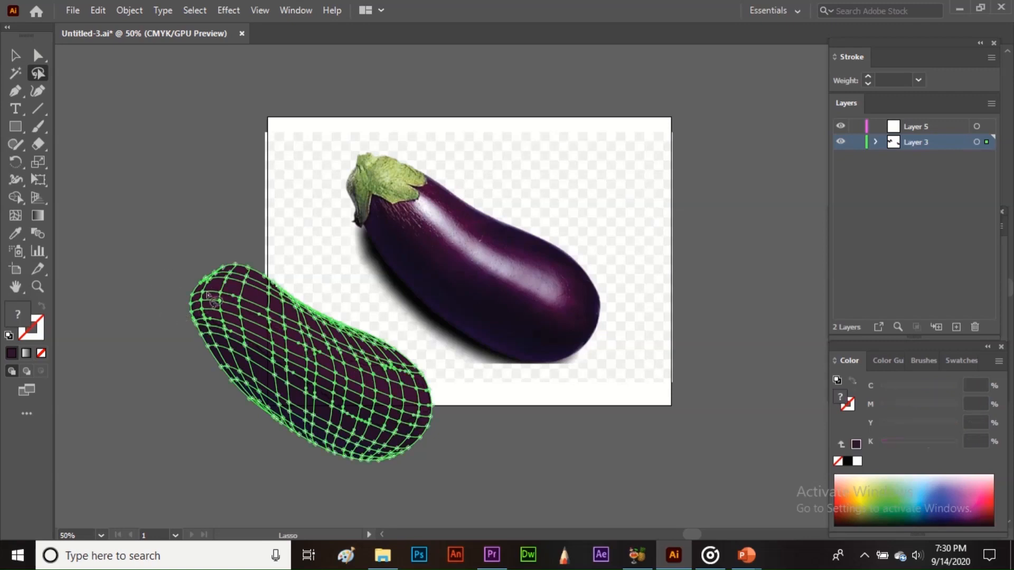
key("i")
left_click(564, 295)
left_click(569, 293)
left_click(574, 297)
left_click(573, 296)
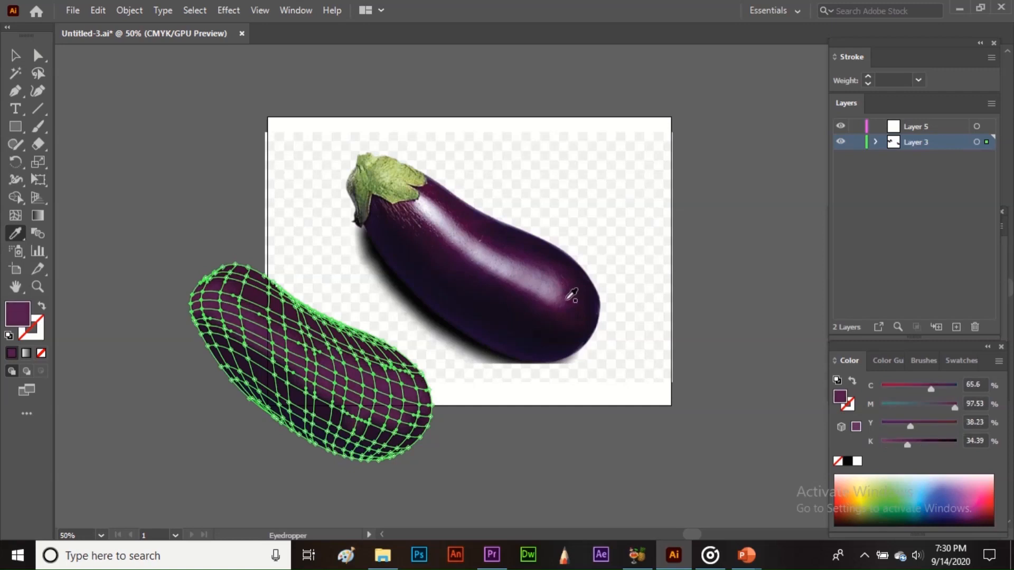
key("v")
left_click(358, 299)
left_click(300, 390)
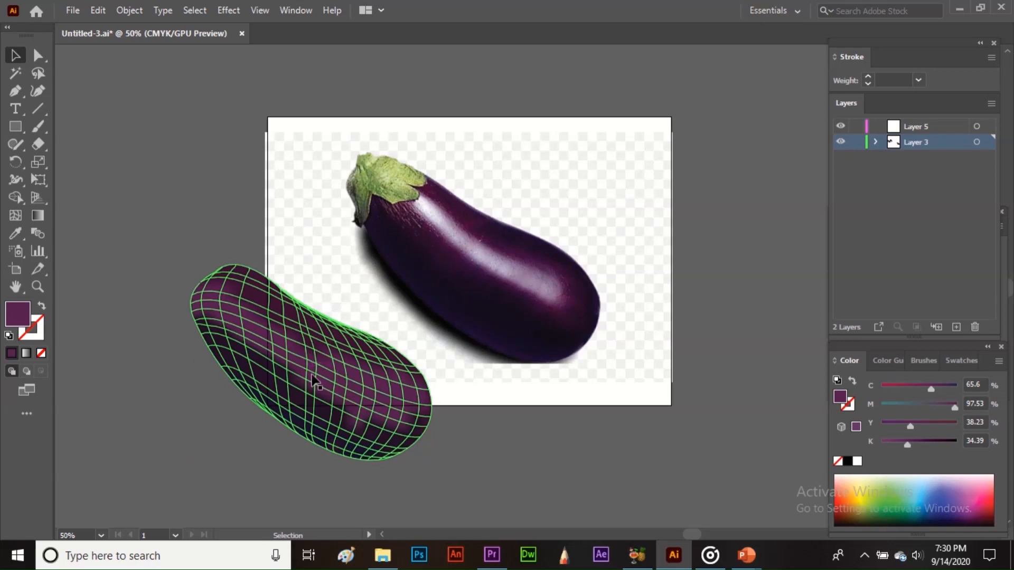
Step: Color the lengthwise row of mesh points below the bright middle band with dark purple sampled from the photo's lower body
left_click(315, 382)
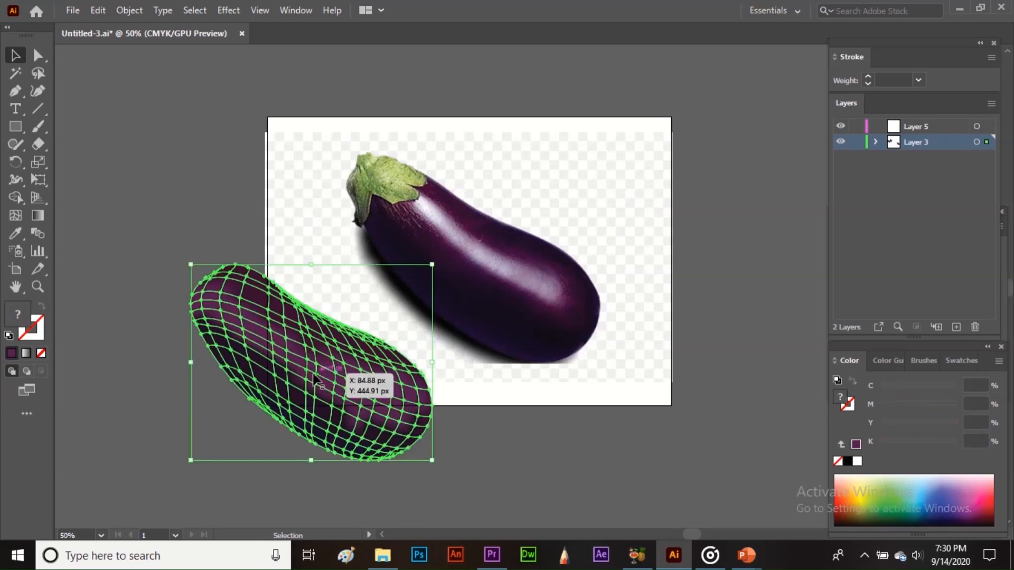
left_click(37, 73)
mouse_move(176, 307)
left_mouse_down()
mouse_move(389, 413)
mouse_move(401, 431)
mouse_move(367, 434)
mouse_move(251, 374)
mouse_move(185, 312)
left_mouse_up()
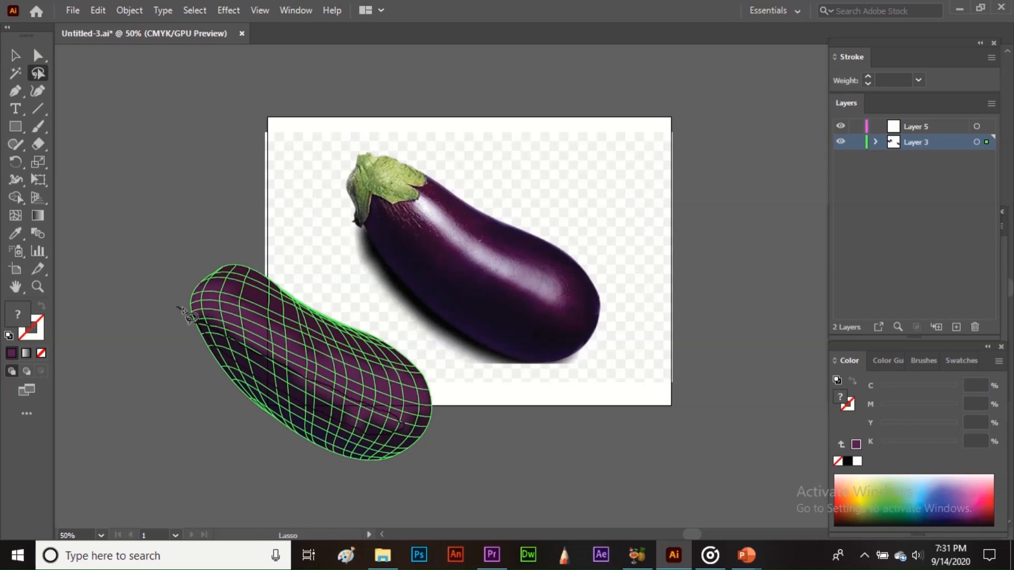
key("i")
left_click(534, 306)
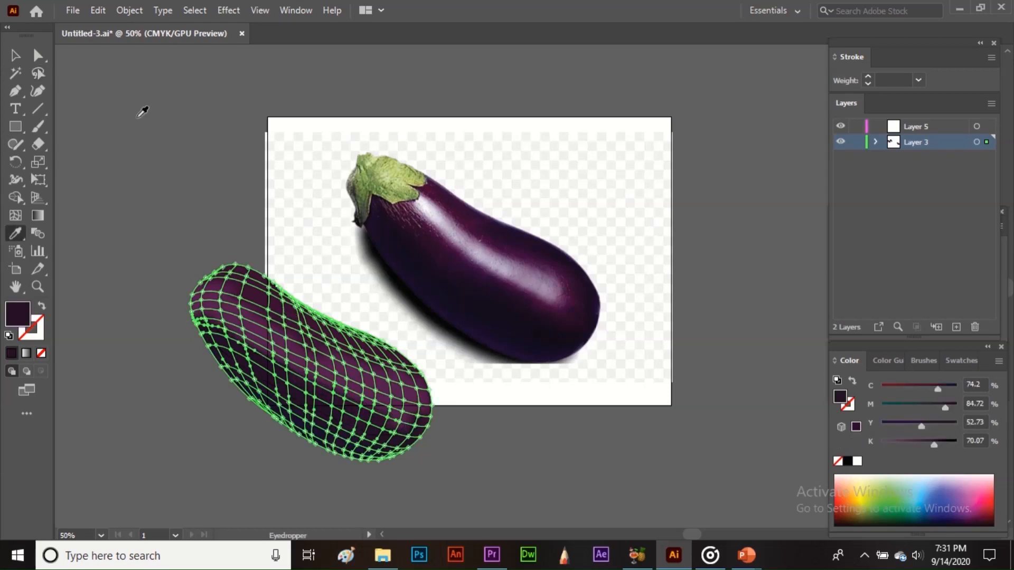
Step: Color the mesh points above the bright middle band with dark purple sampled from the upper side of the eggplant in the photo
left_click(37, 72)
mouse_move(196, 275)
left_mouse_down()
mouse_move(404, 381)
mouse_move(442, 377)
mouse_move(424, 349)
mouse_move(366, 305)
mouse_move(246, 249)
mouse_move(197, 244)
mouse_move(203, 285)
left_mouse_up()
key("i")
left_click(511, 238)
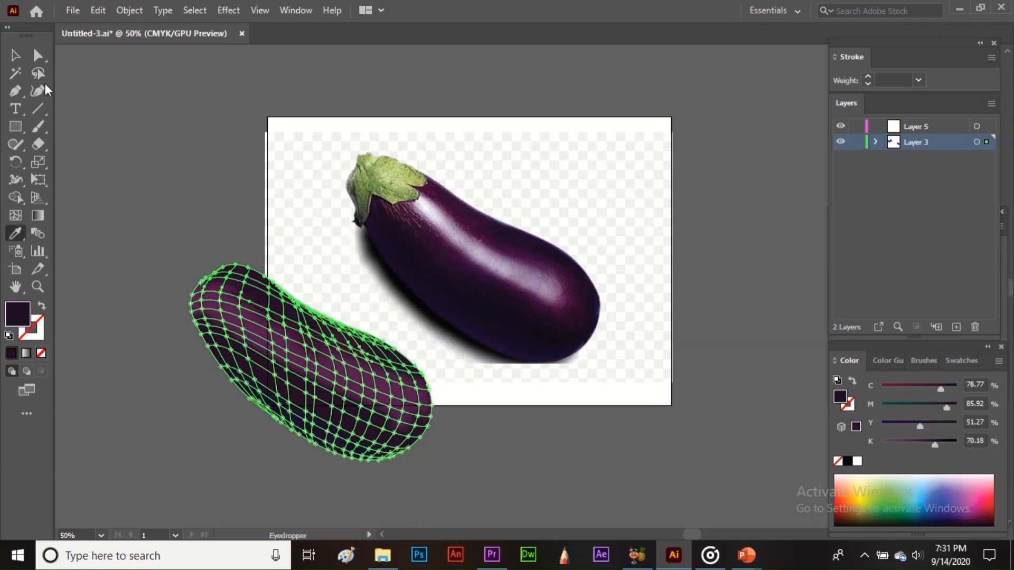
Step: Color the upper-edge mesh points near the body's rounded end with dark blue-purple sampled from the photo's rounded end
left_click(38, 75)
mouse_move(380, 352)
left_mouse_down()
mouse_move(402, 391)
mouse_move(373, 461)
mouse_move(394, 494)
mouse_move(461, 465)
mouse_move(457, 398)
mouse_move(413, 329)
mouse_move(382, 333)
mouse_move(409, 375)
left_mouse_up()
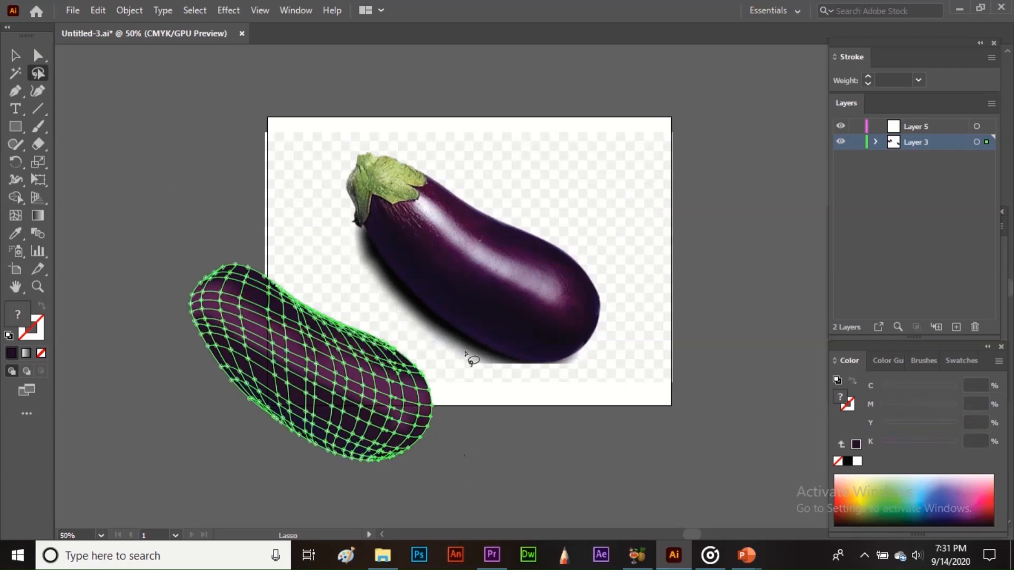
key("i")
left_click(583, 330)
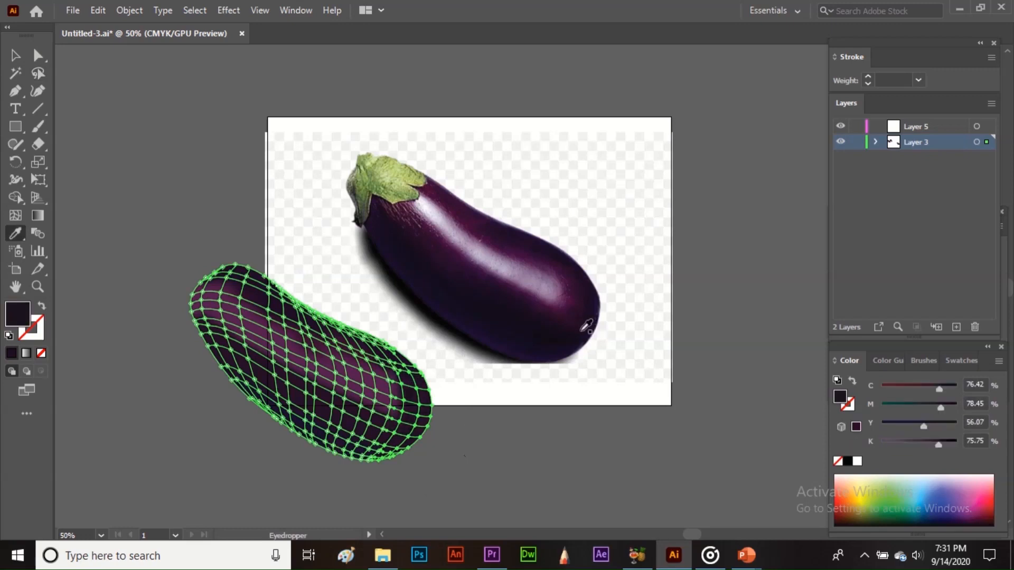
left_click(587, 327)
Step: Try coloring upper mesh points from the narrow end with reddish purple sampled above the photo's highlight, and undo the last change
left_click(38, 73)
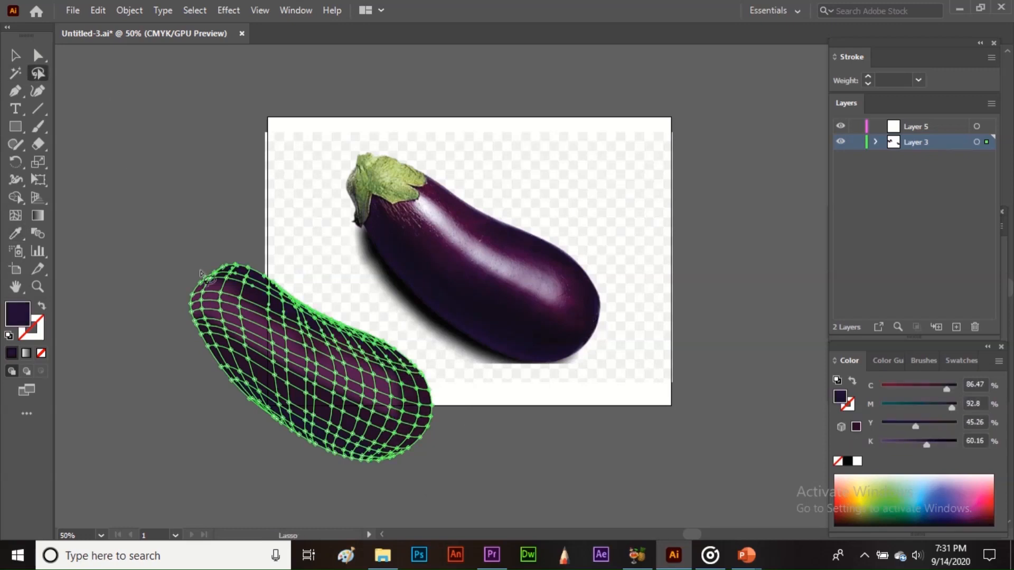
mouse_move(203, 288)
left_mouse_down()
mouse_move(320, 342)
mouse_move(392, 389)
mouse_move(394, 369)
mouse_move(379, 355)
mouse_move(234, 270)
mouse_move(181, 252)
mouse_move(211, 302)
left_mouse_up()
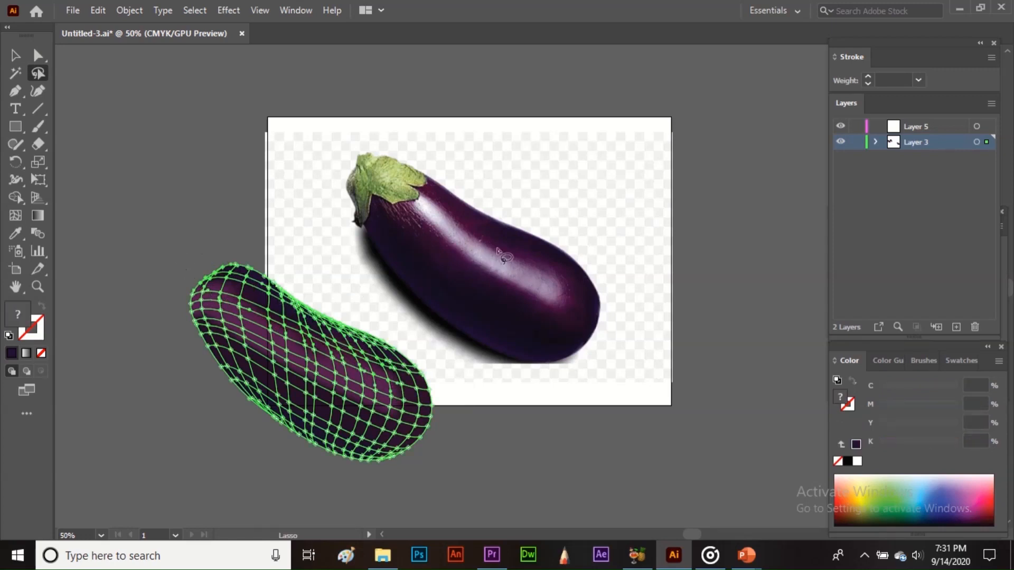
key("i")
left_click(478, 225)
key("v")
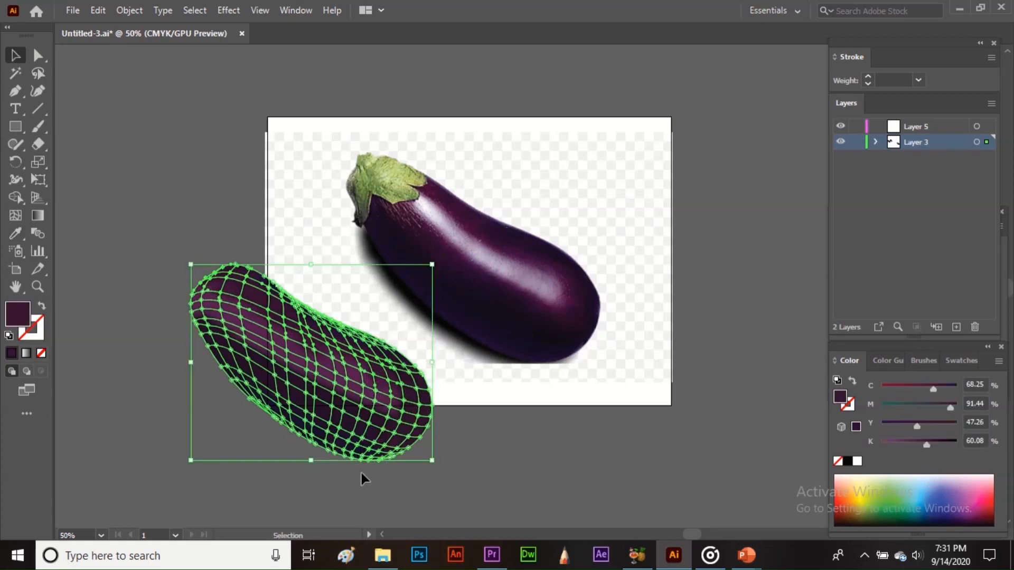
key("ctrl+z")
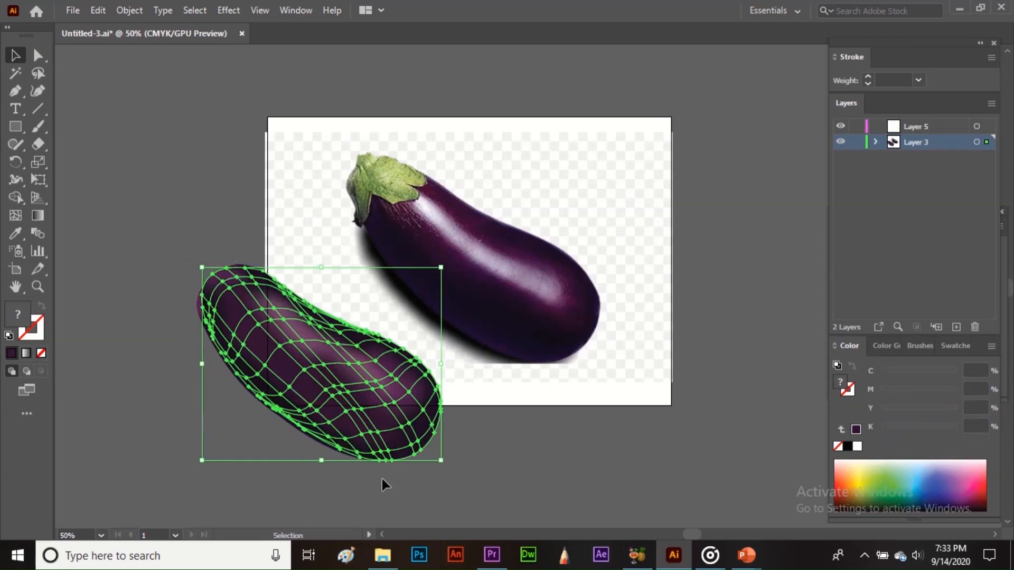
Step: Delete the gradient mesh eggplant lying beside the reference photo
left_click(381, 480)
key("ctrl+minus")
key("space")
left_click_drag(548, 370, 516, 371)
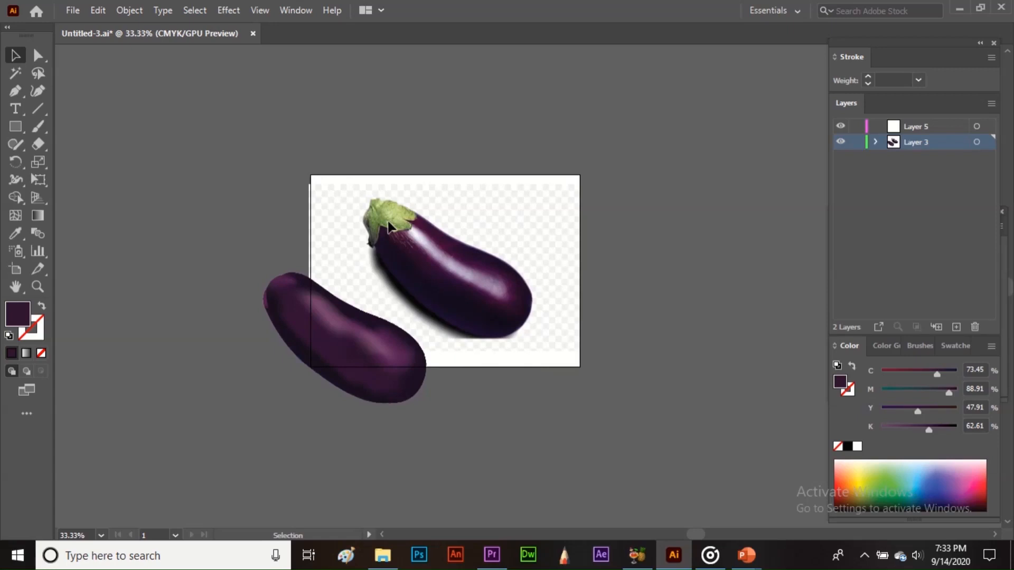
left_click_drag(185, 166, 635, 446)
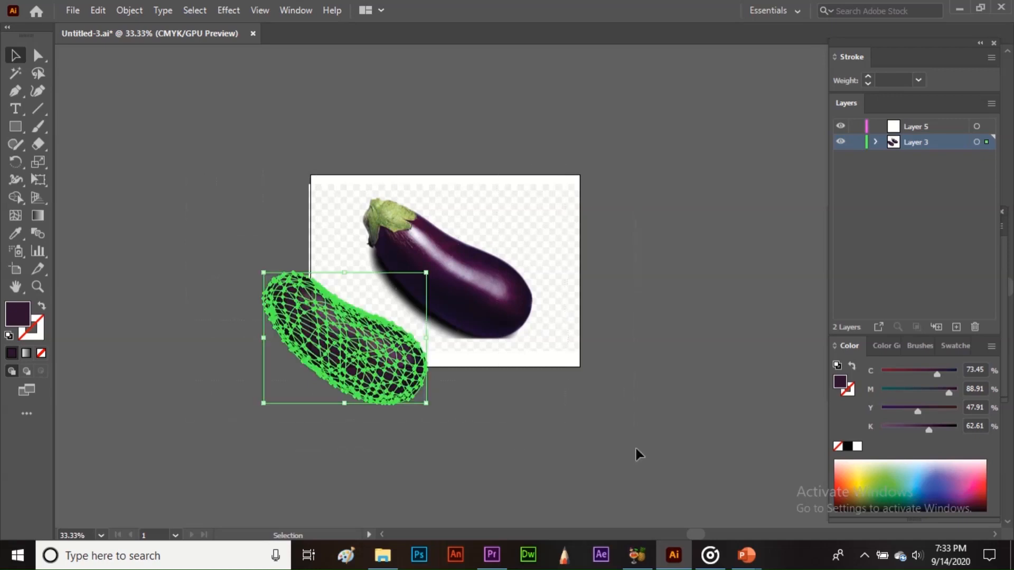
key("Delete")
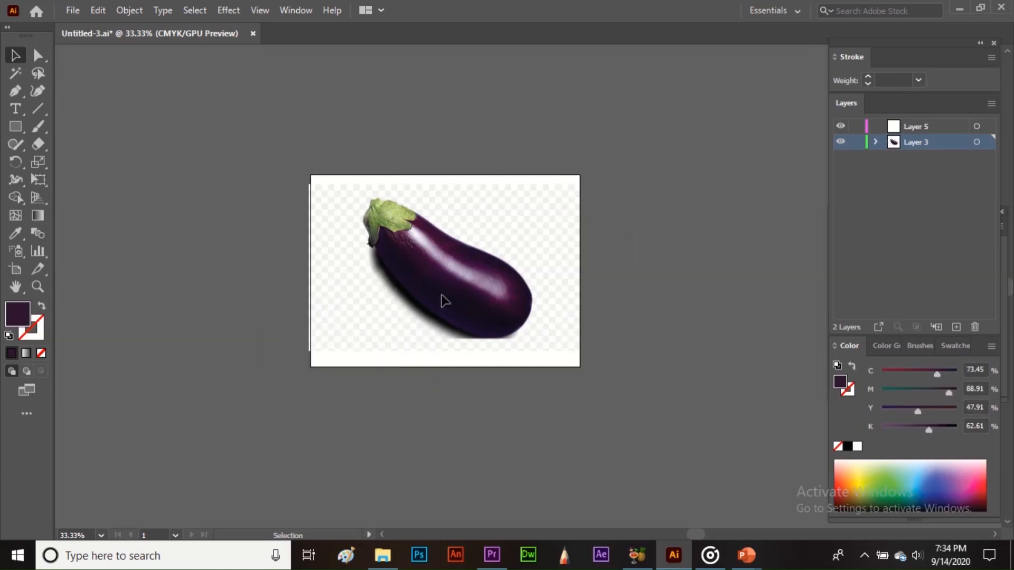
Step: Unlock the eggplant reference photo and delete it from the artboard
left_click(132, 11)
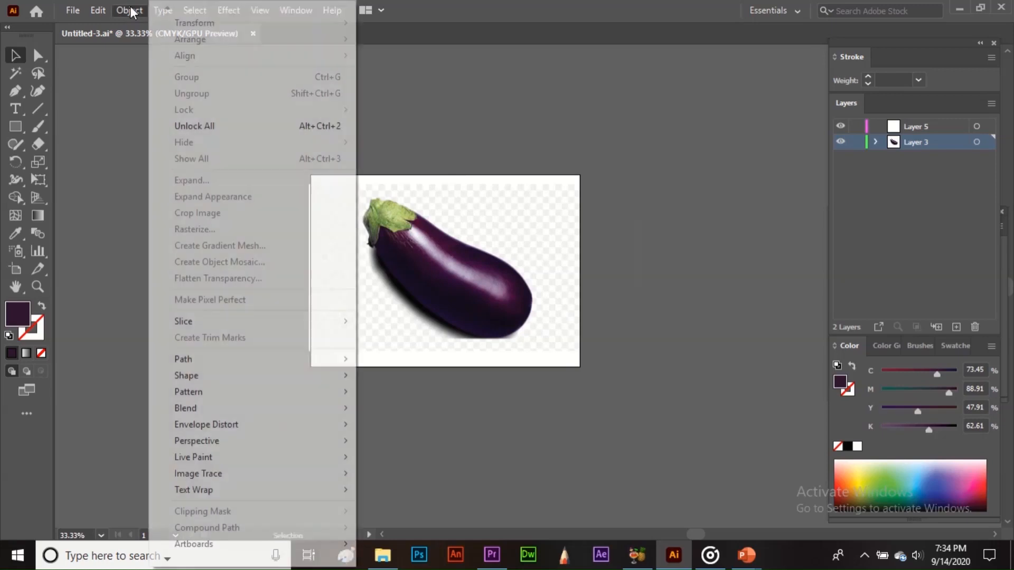
left_click(266, 130)
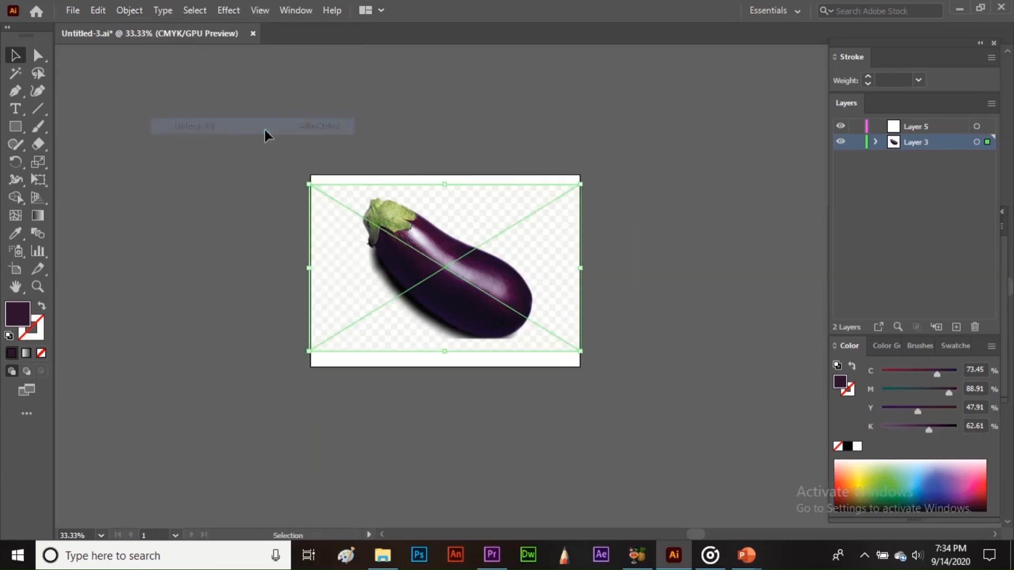
key("Delete")
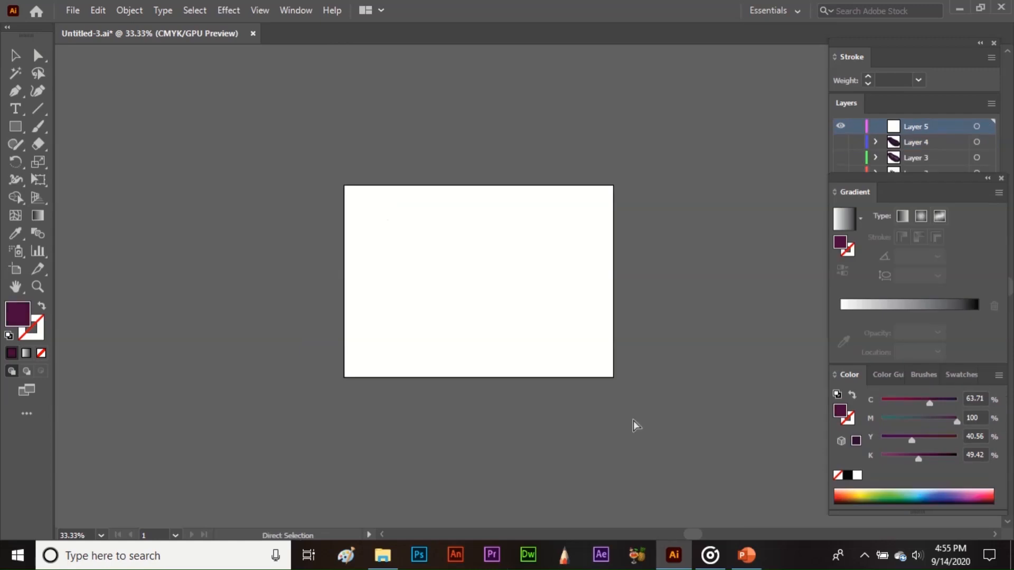
Step: Draw a dark purple rectangle in the upper-left part of the artboard, about half the artboard's width
key("ctrl+plus")
key("ctrl+plus")
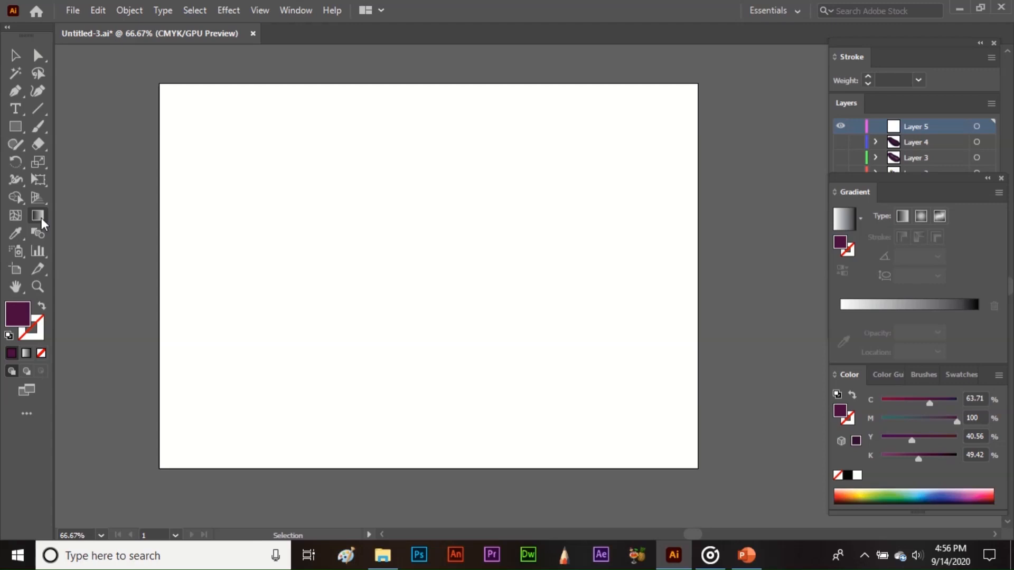
left_click(20, 130)
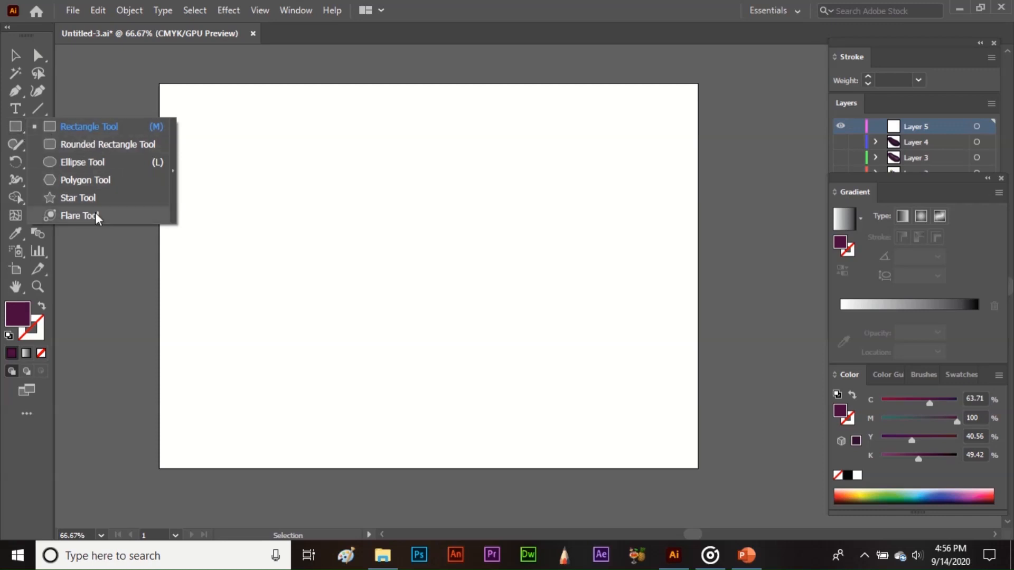
left_click(17, 97)
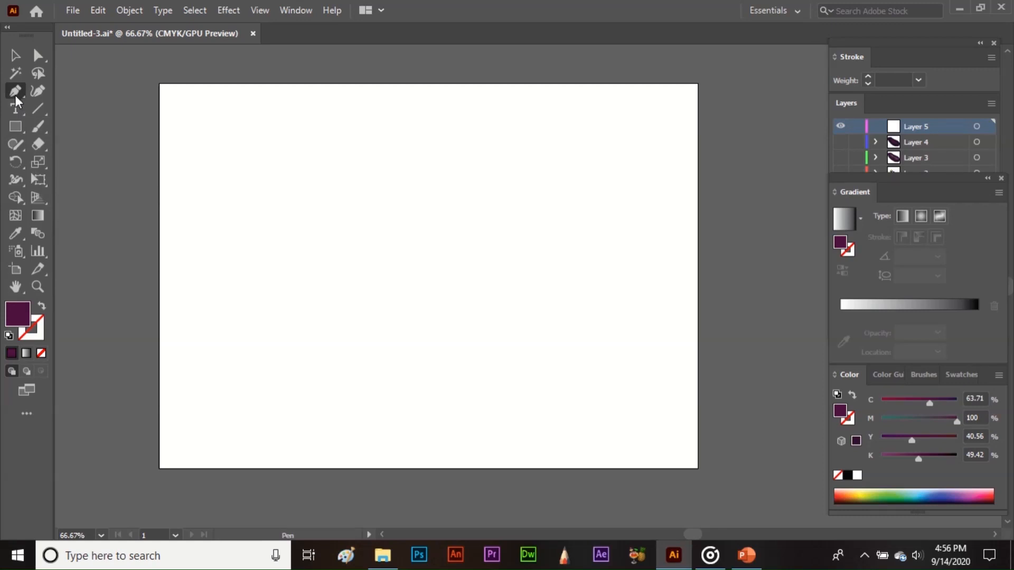
left_click(16, 129)
left_click_drag(221, 126, 477, 292)
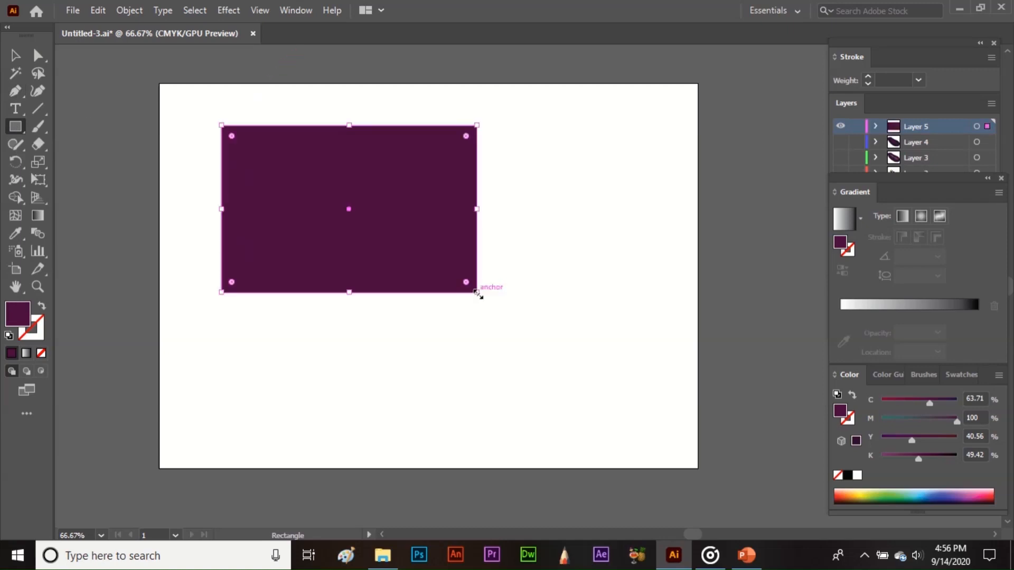
Step: Draw a dark purple circle and place it at the artboard's lower-right corner, slightly overlapping the right edge
left_click_drag(15, 126, 82, 163)
left_click_drag(544, 334, 742, 455)
key("v")
left_click_drag(675, 464, 638, 385)
left_click(414, 370)
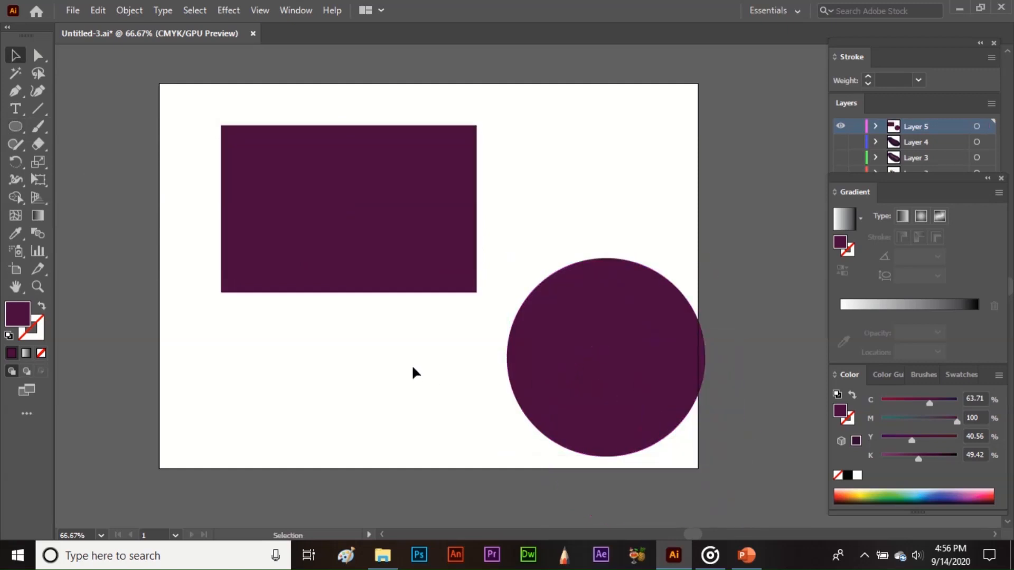
Step: Fill the rectangle with the default white-to-black linear gradient
left_click(375, 222)
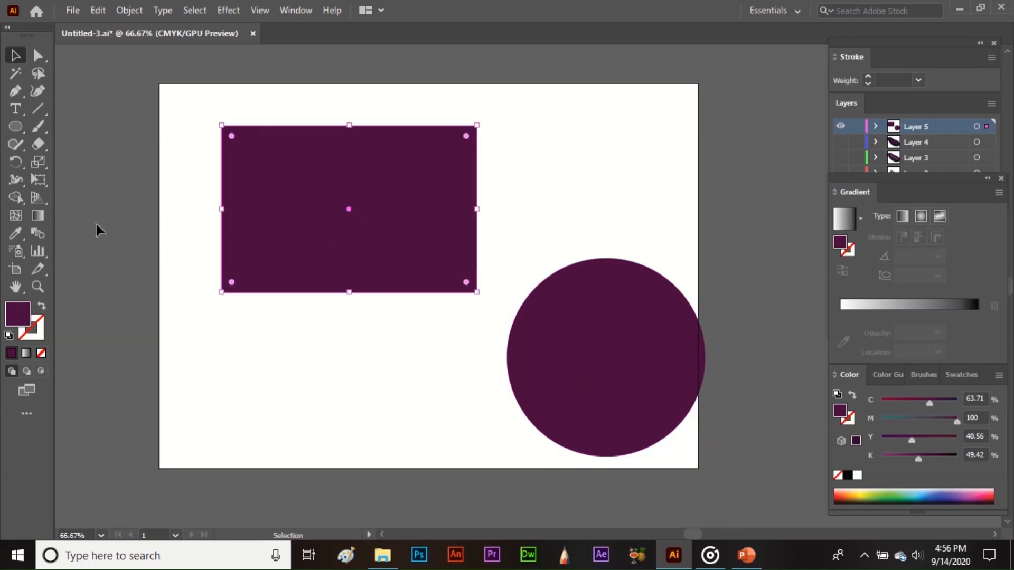
left_click(40, 219)
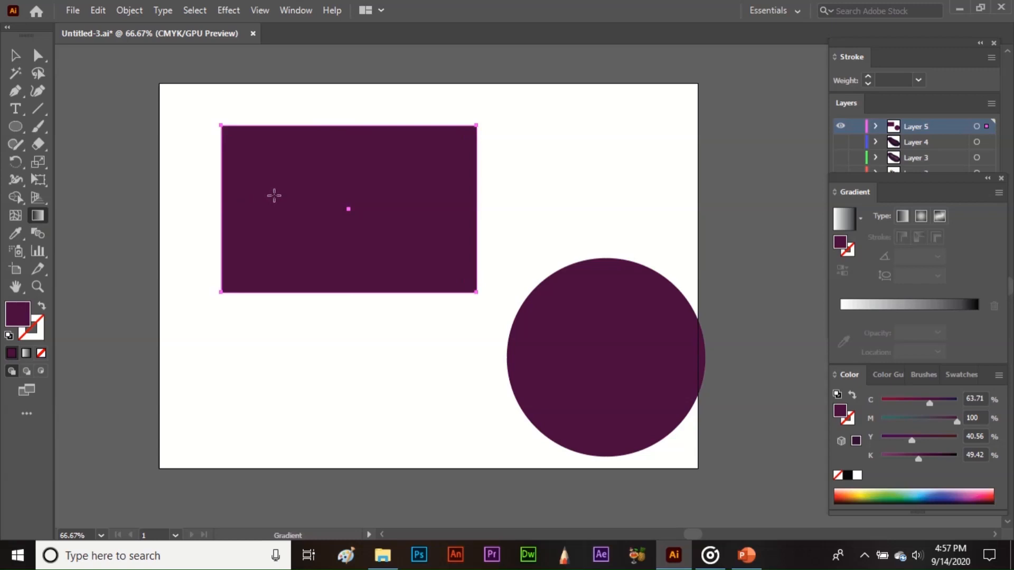
left_click(328, 194)
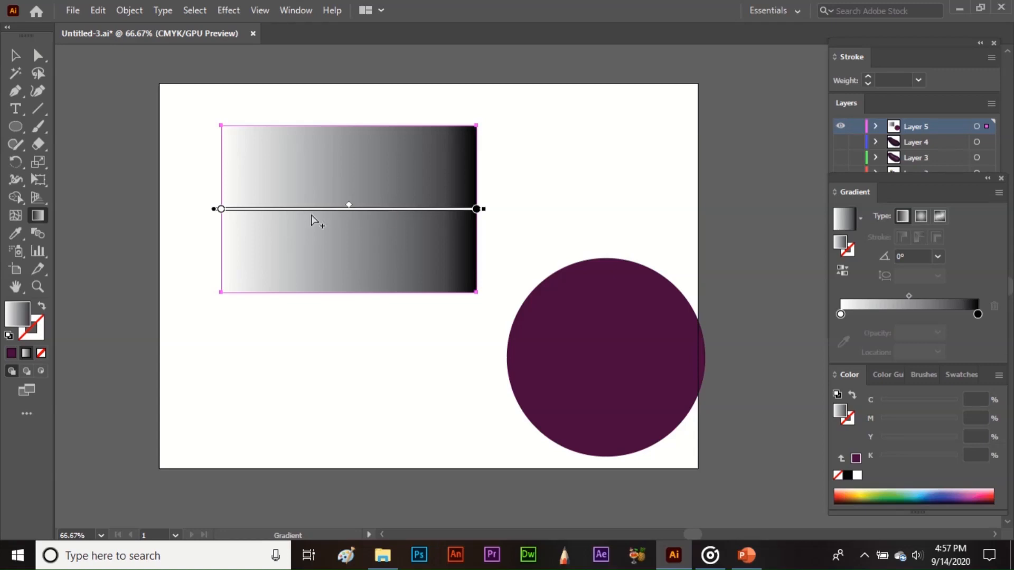
Step: Select the gradient's white and black end stops in turn and shift its midpoint slightly toward the white end
left_click(221, 209)
mouse_move(221, 210)
left_mouse_down()
mouse_move(415, 209)
mouse_move(221, 210)
mouse_move(217, 226)
left_mouse_up()
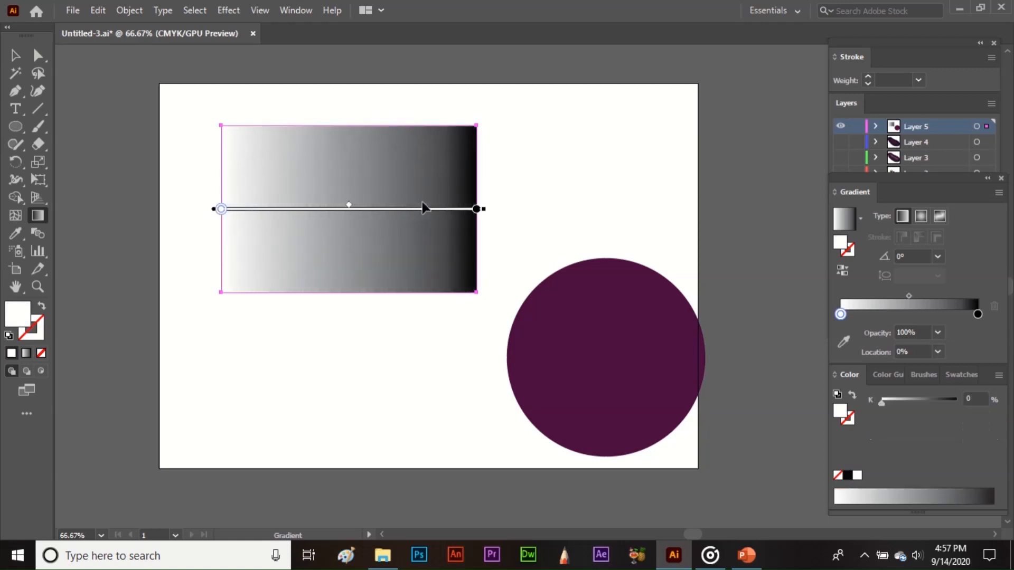
left_click(477, 210)
mouse_move(477, 214)
left_mouse_down()
mouse_move(286, 223)
mouse_move(494, 211)
left_mouse_up()
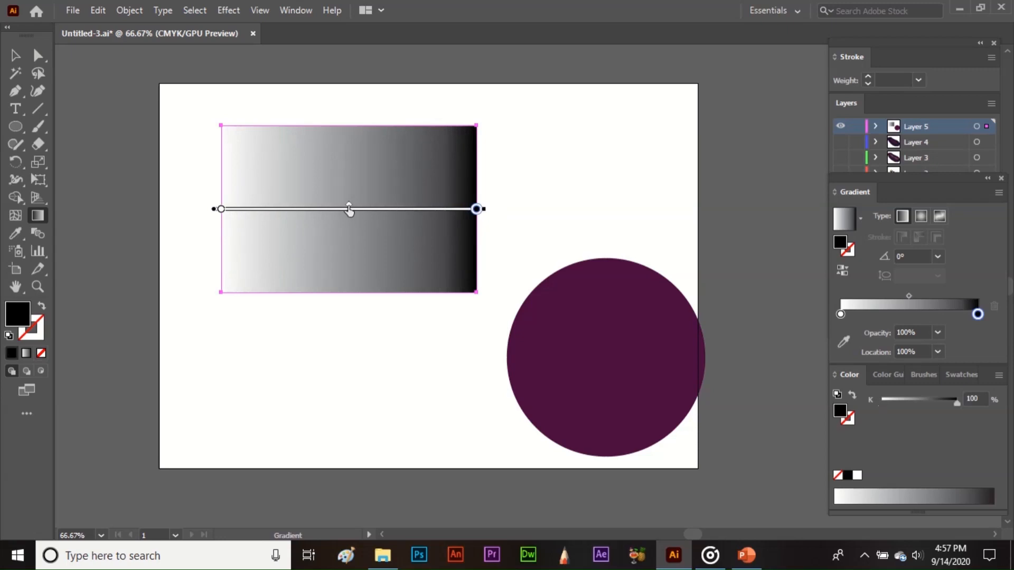
mouse_move(348, 209)
left_mouse_down()
mouse_move(271, 208)
mouse_move(408, 208)
mouse_move(347, 208)
left_mouse_up()
Step: Try rotating the rectangle's gradient to about 20.65° and stretching its black end beyond the rectangle, undoing each change
mouse_move(491, 211)
left_mouse_down()
mouse_move(465, 167)
mouse_move(466, 122)
left_mouse_up()
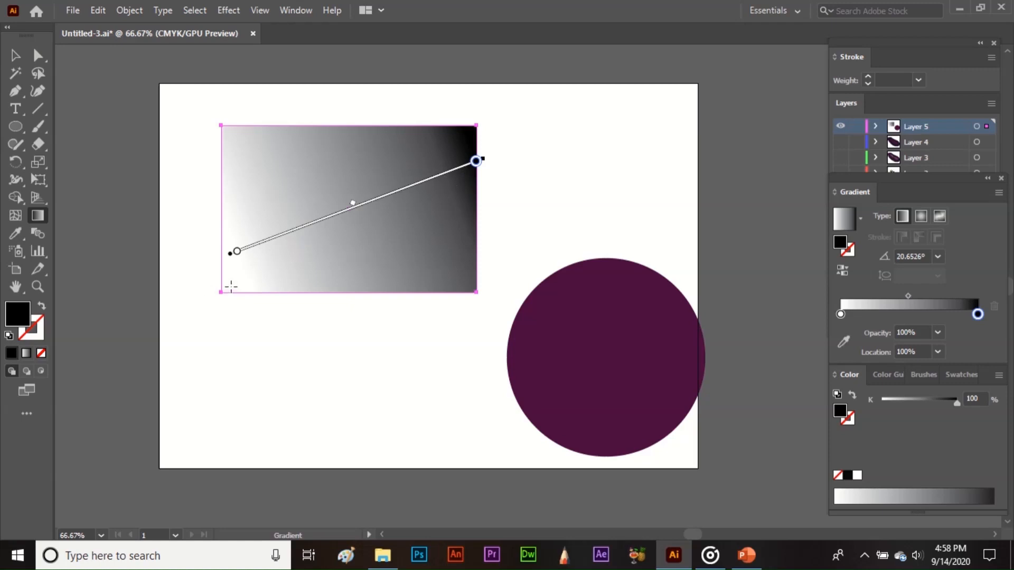
key("ctrl+z")
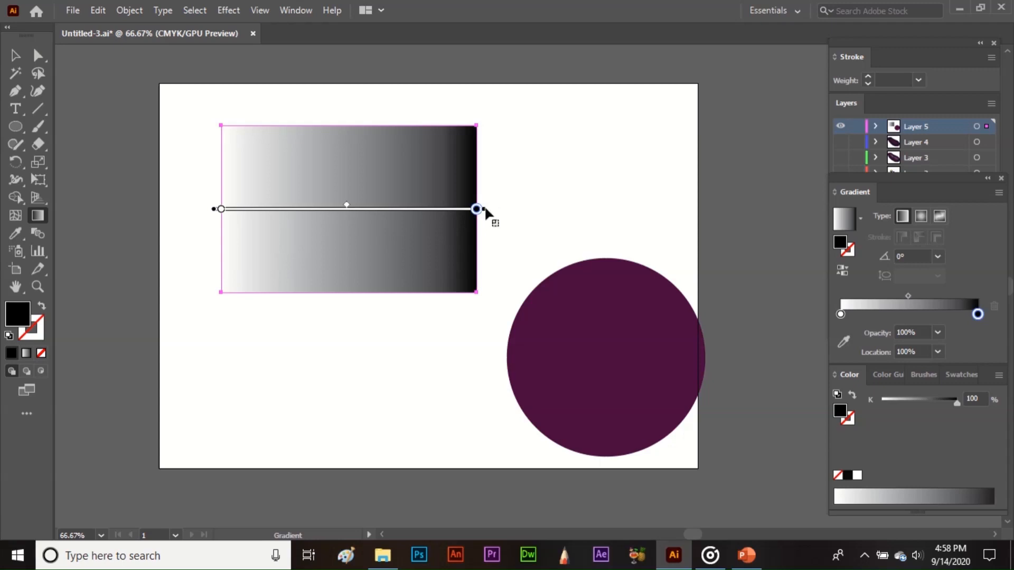
left_click_drag(485, 210, 608, 213)
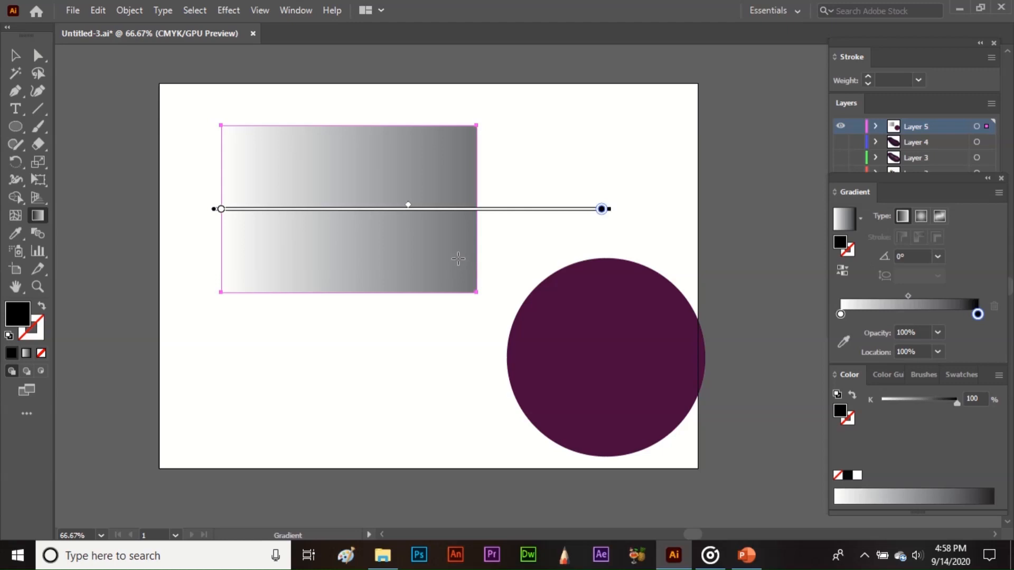
key("ctrl+z")
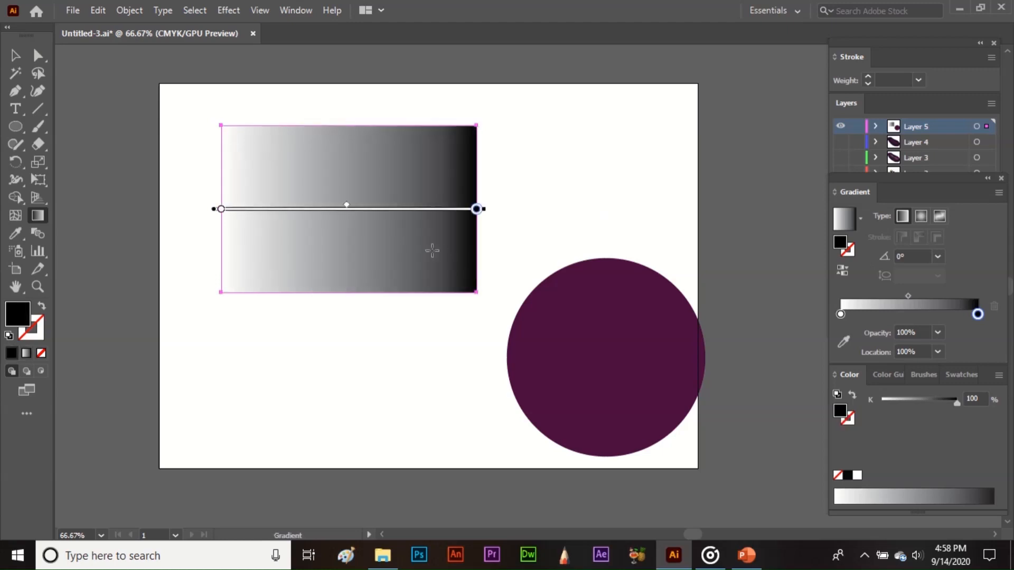
Step: Color the white start stop of the rectangle's gradient with the red swatch
left_click(222, 209)
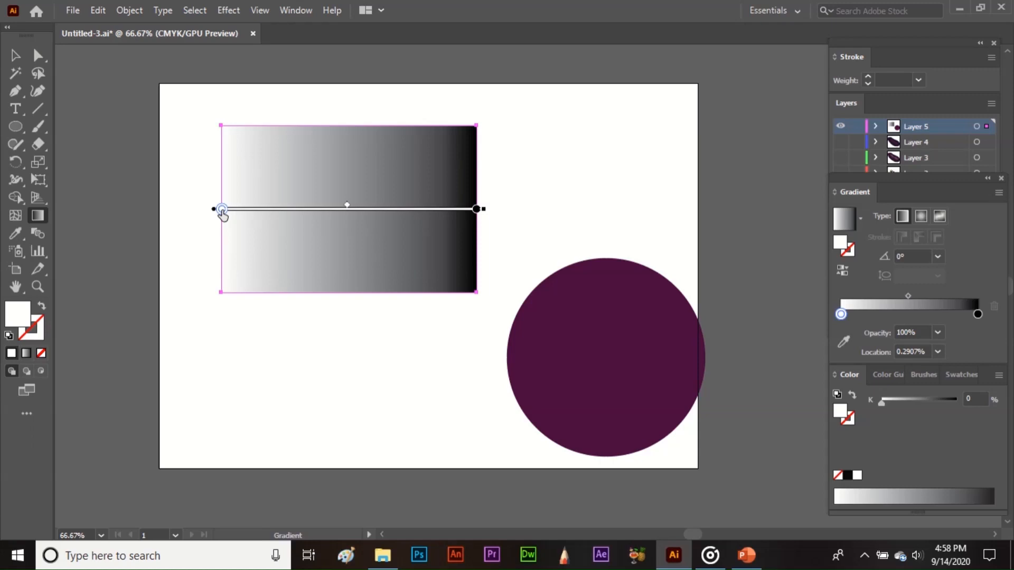
left_click(957, 378)
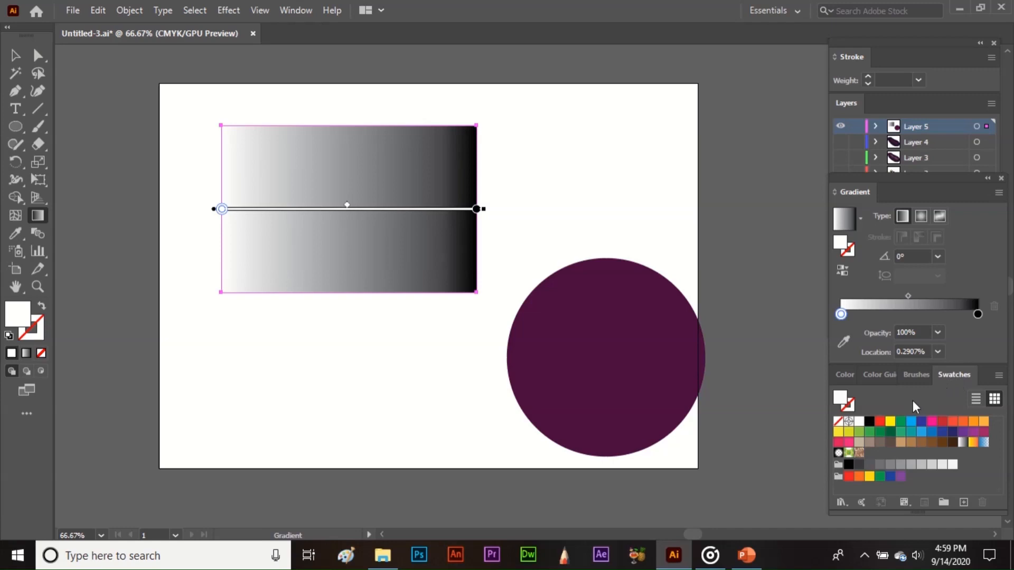
left_click(879, 422)
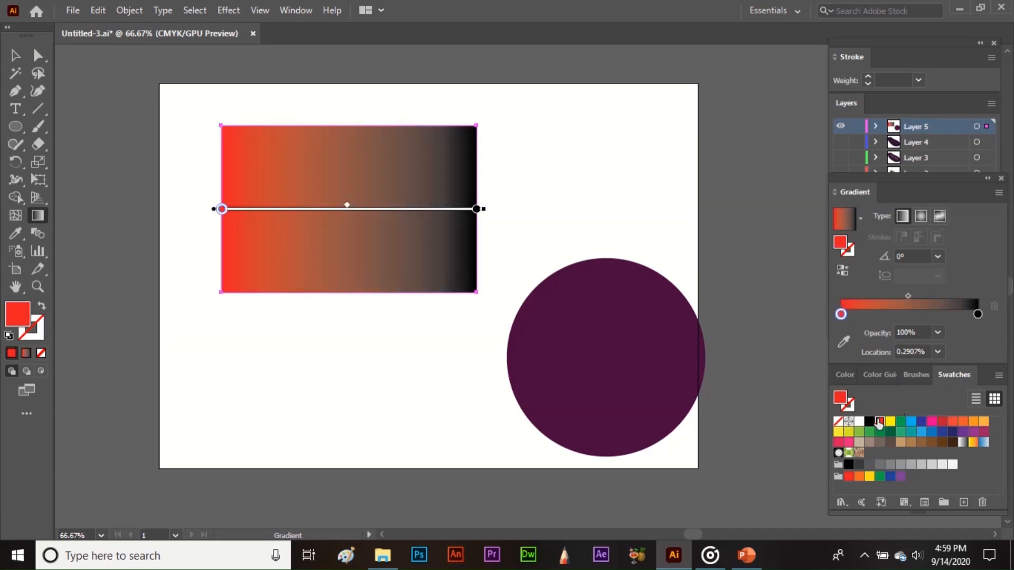
Step: Recolor the gradient's red start stop with the dark purple sampled from the circle
double_click(221, 211)
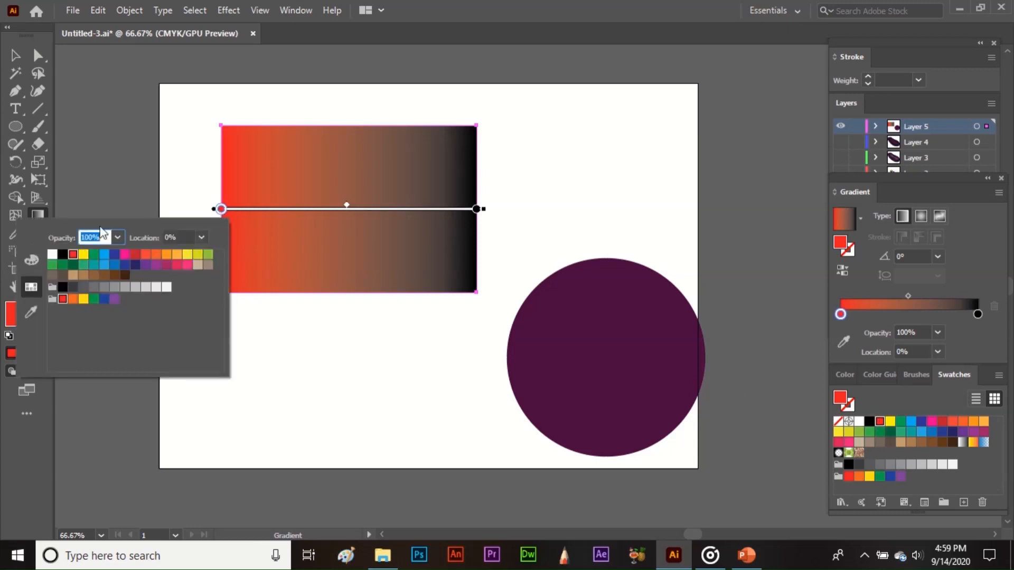
left_click(31, 260)
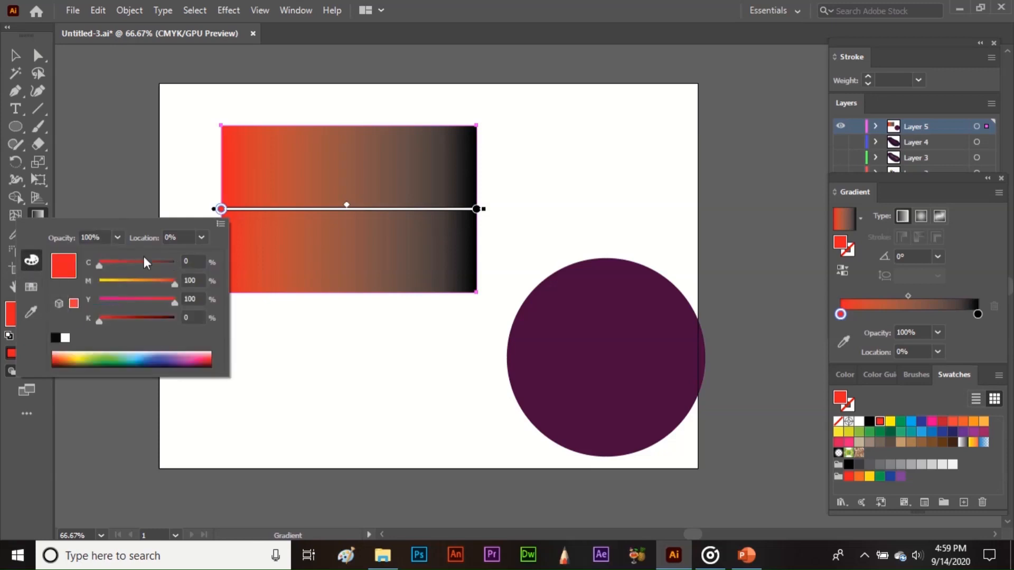
mouse_move(98, 268)
left_mouse_down()
mouse_move(136, 267)
mouse_move(89, 269)
left_mouse_up()
left_click(34, 287)
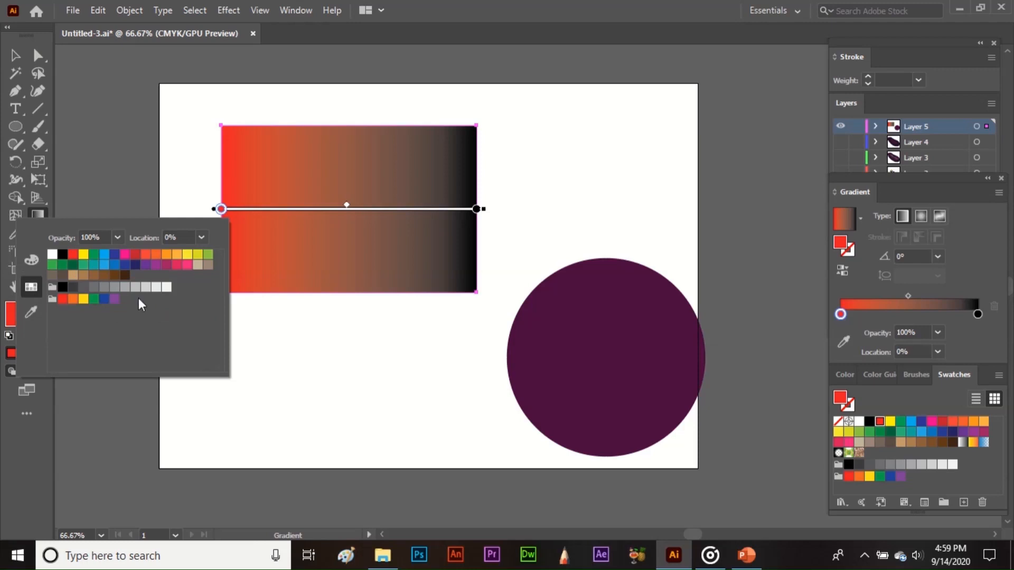
left_click(33, 309)
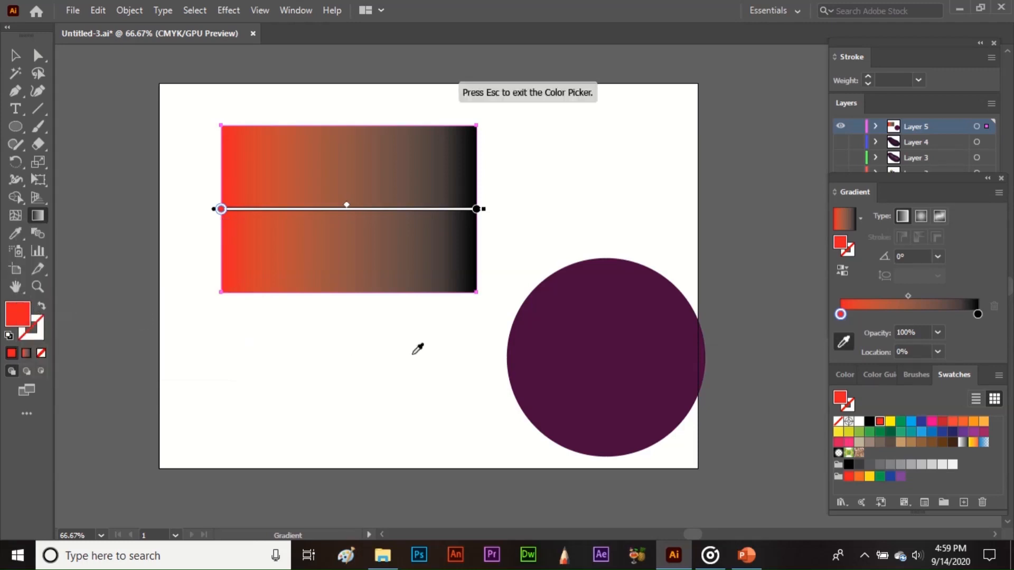
left_click(585, 286)
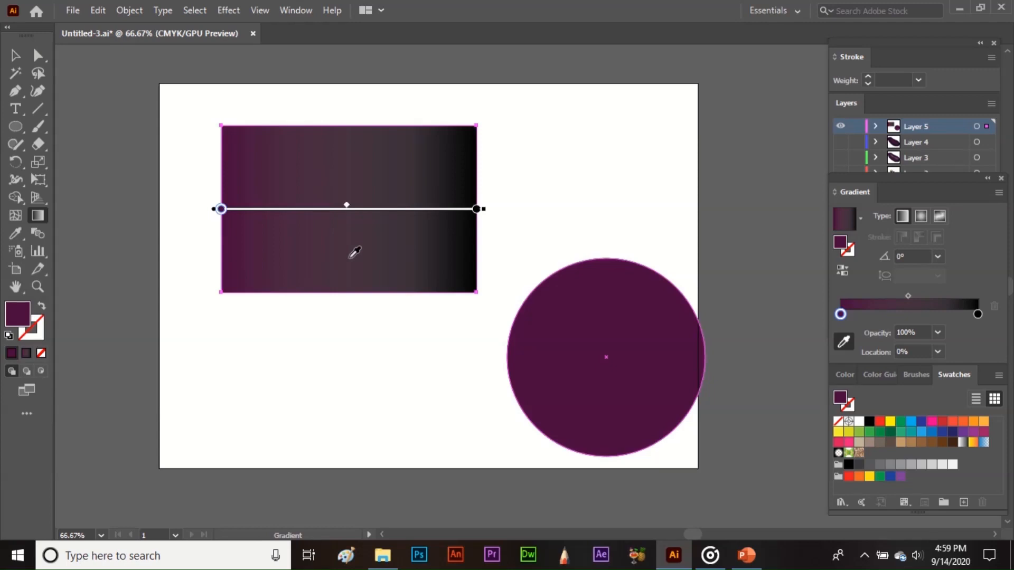
Step: Color the black end stop of the rectangle's gradient with the light blue swatch
left_click(477, 209)
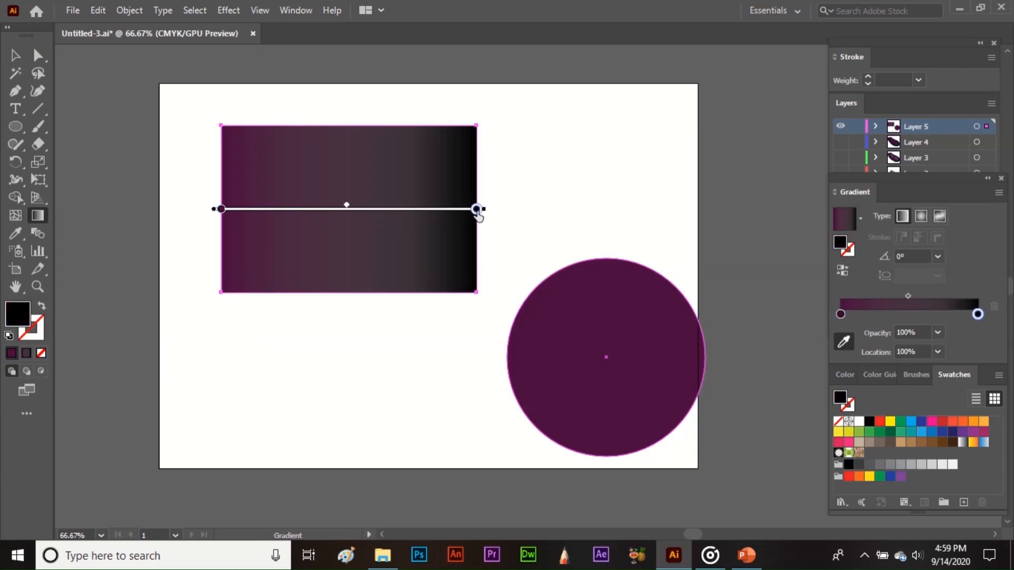
double_click(477, 210)
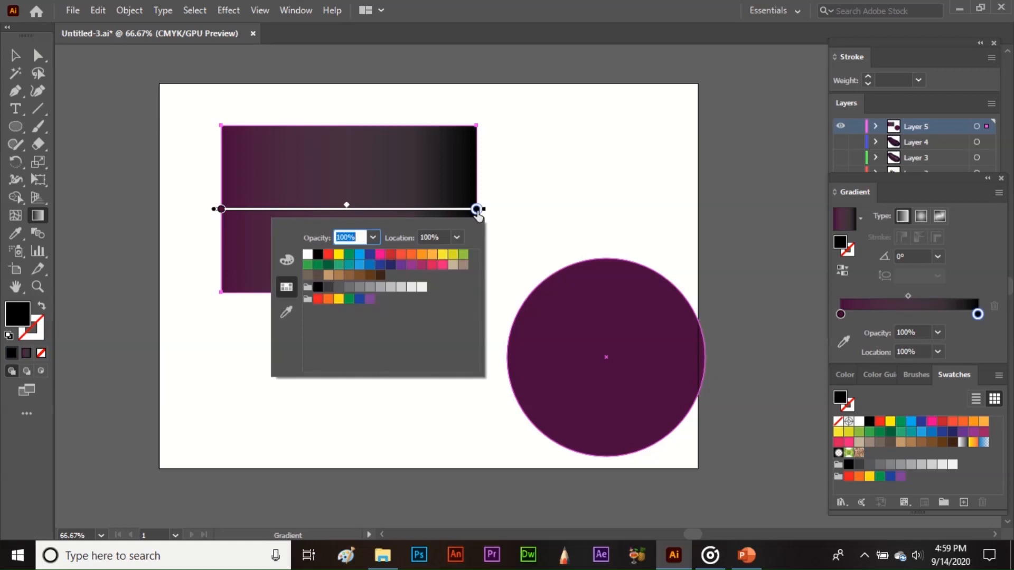
left_click(360, 255)
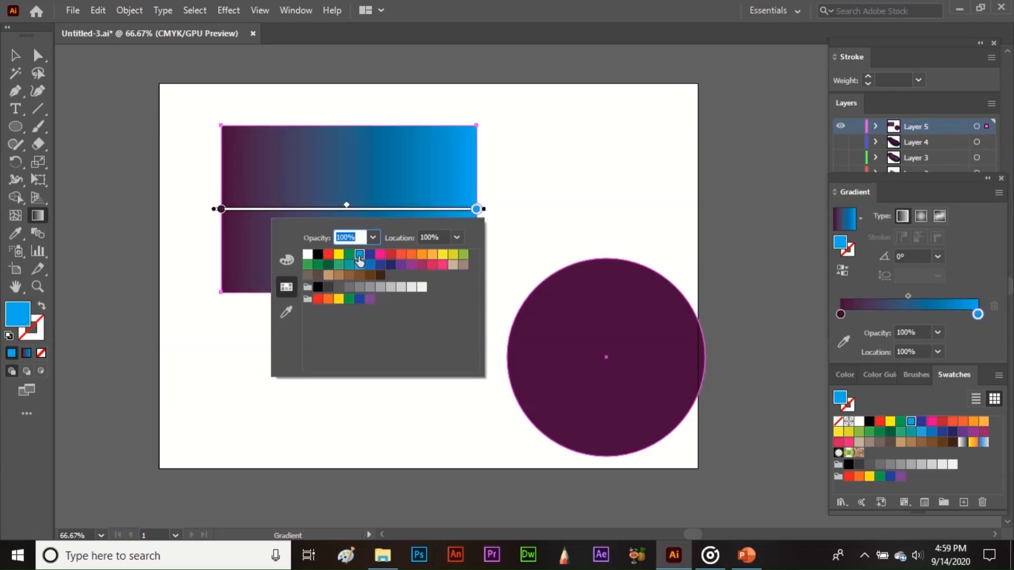
left_click(352, 395)
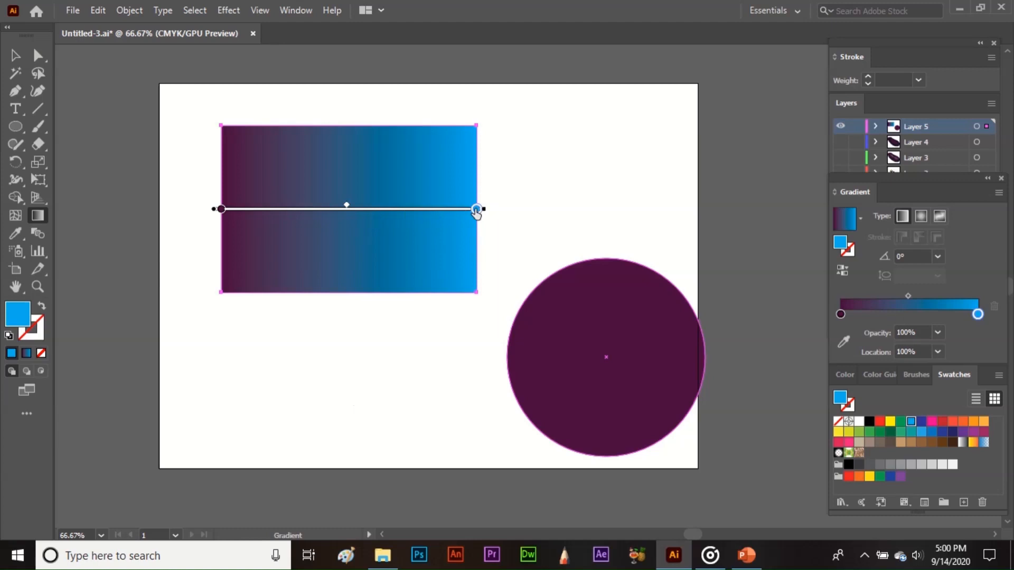
mouse_move(476, 211)
left_mouse_down()
mouse_move(364, 210)
mouse_move(476, 210)
left_mouse_up()
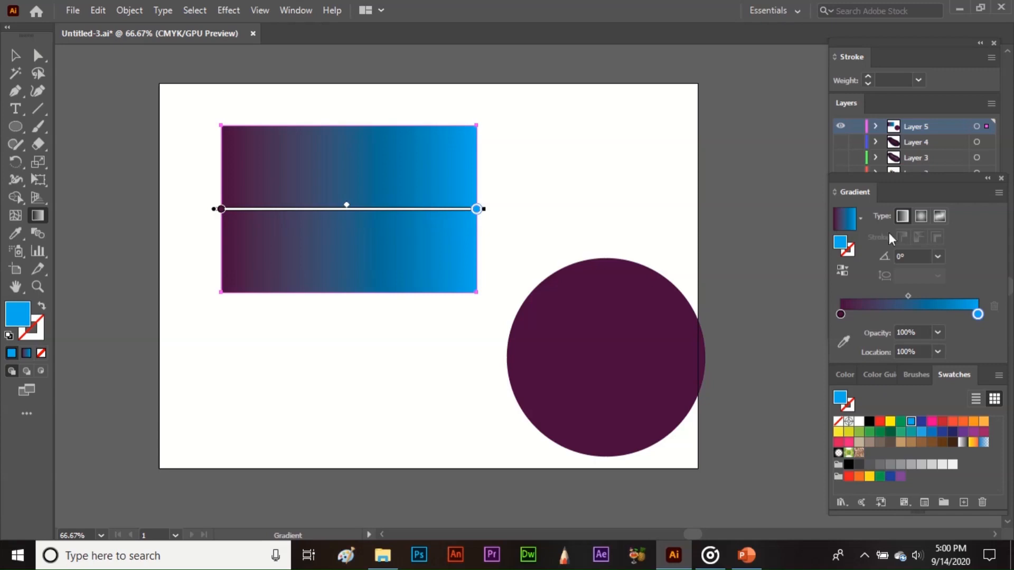
Step: Try a radial gradient on the rectangle and replace it with a freeform gradient
left_click(921, 217)
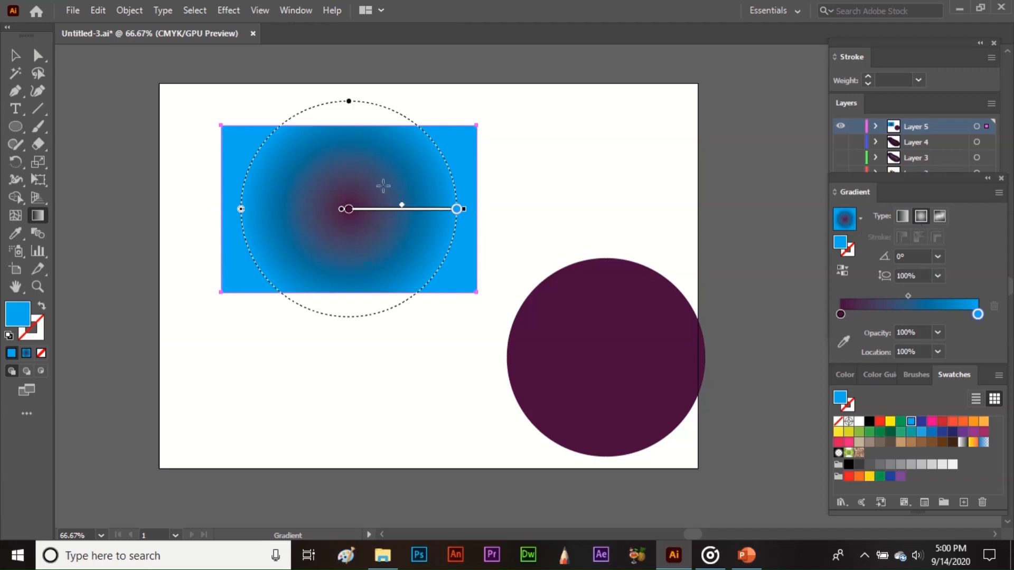
mouse_move(456, 209)
left_mouse_down()
mouse_move(390, 209)
mouse_move(457, 209)
left_mouse_up()
left_click(939, 218)
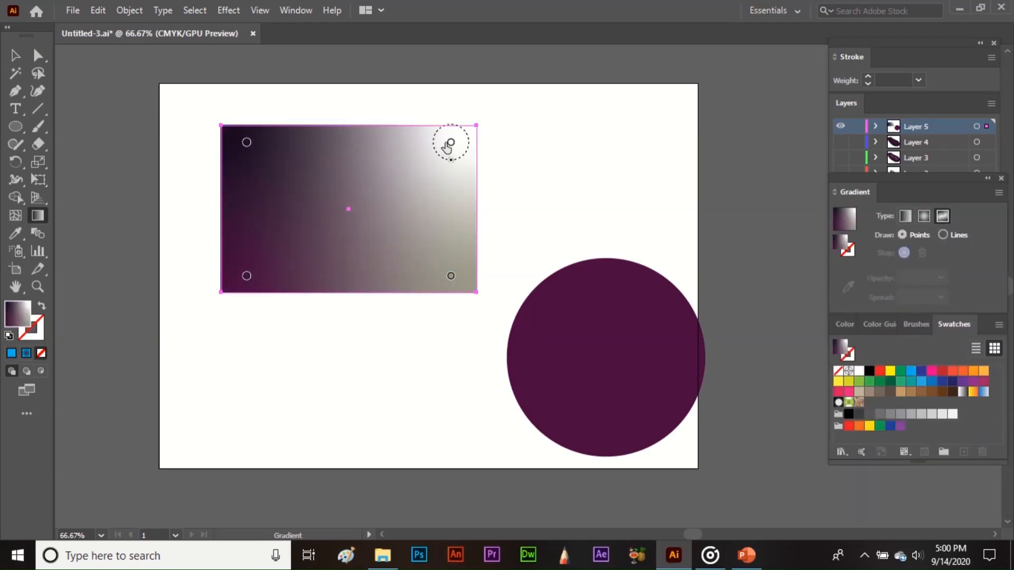
Step: Reposition the white, black and gray freeform color points inside the rectangle to reshape its blend
left_click_drag(450, 143, 336, 195)
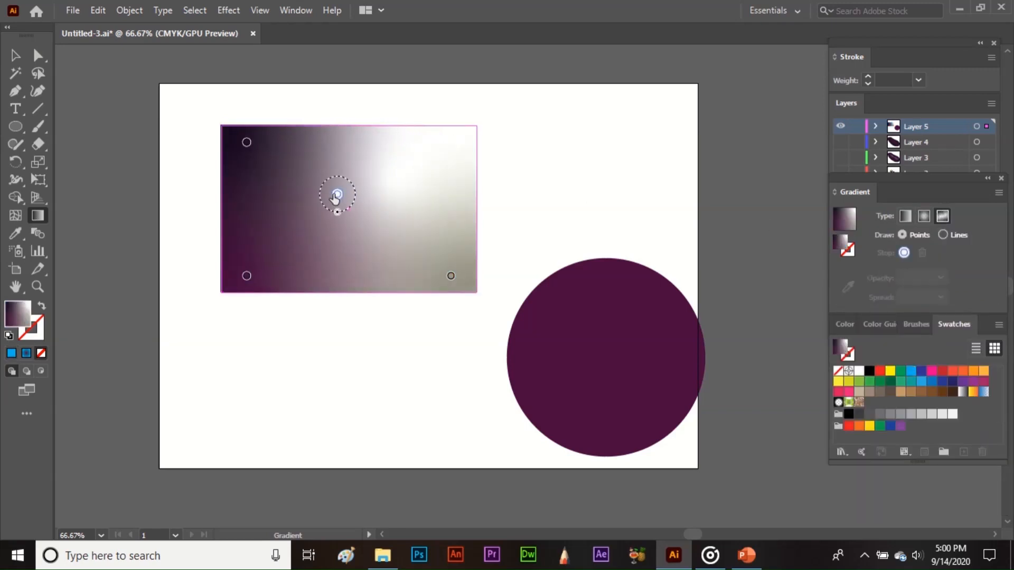
left_click_drag(246, 143, 425, 159)
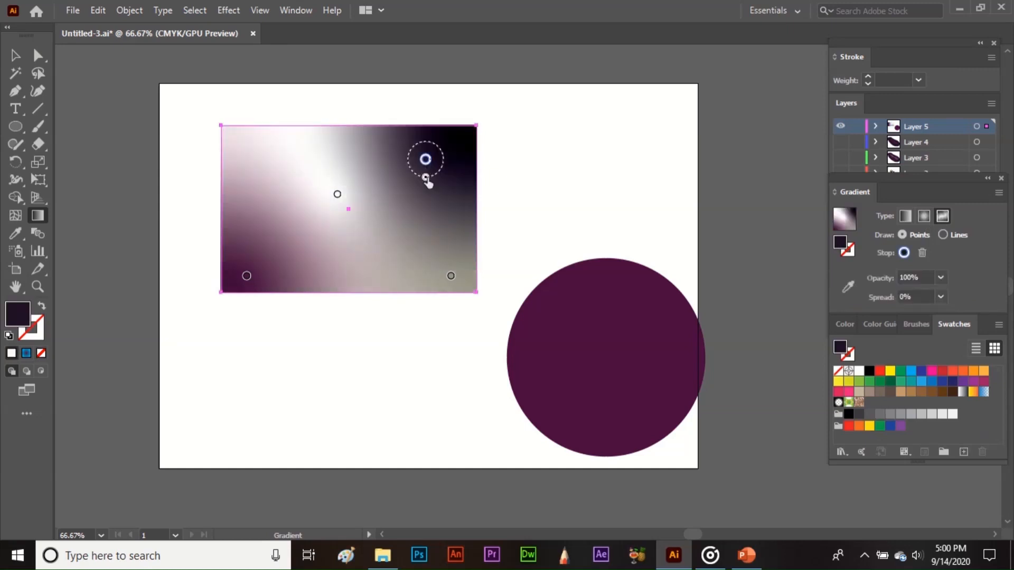
left_click_drag(451, 276, 399, 255)
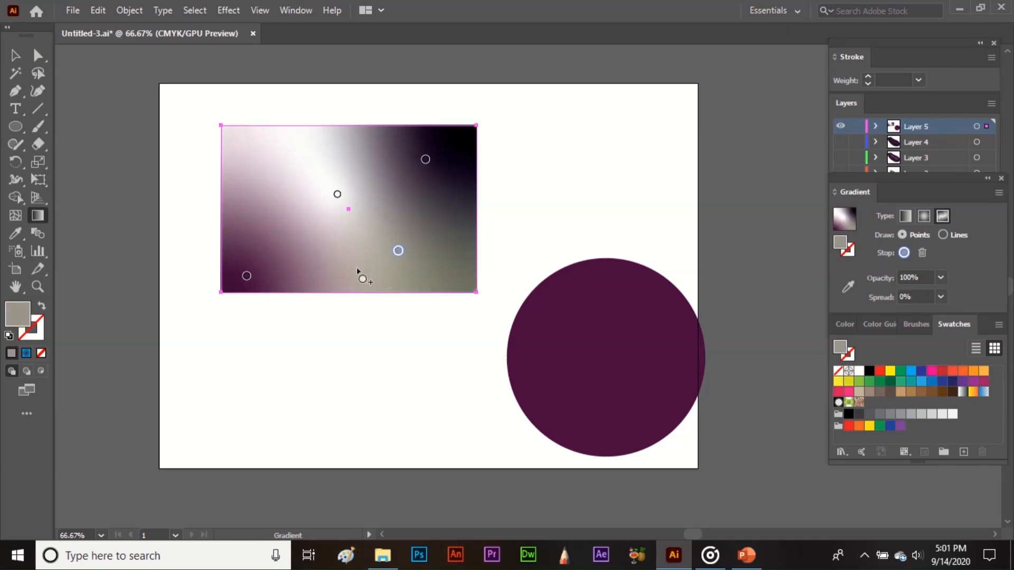
Step: Switch the rectangle back to a linear gradient and set its angle to 45°
left_click(905, 216)
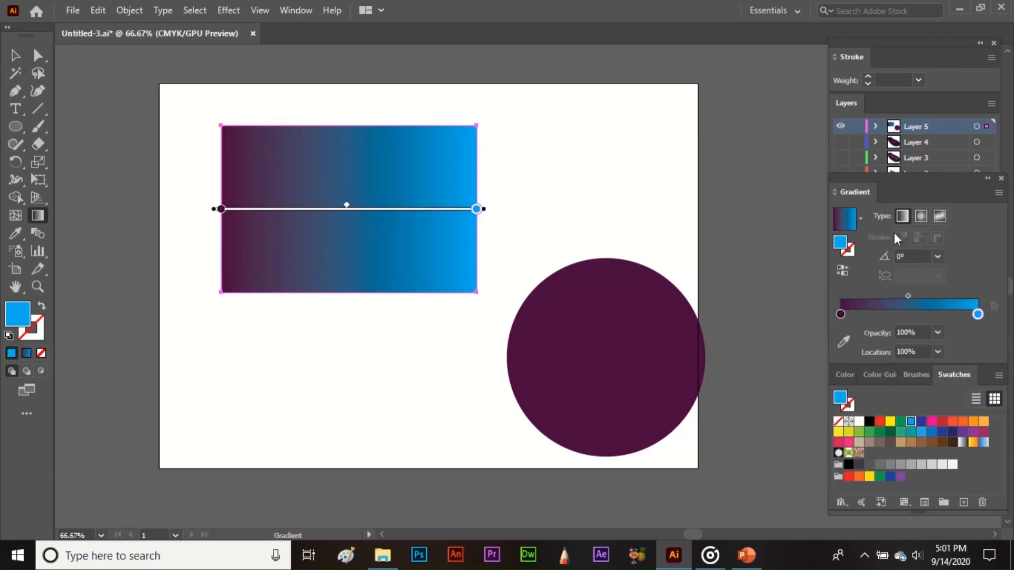
left_click(906, 256)
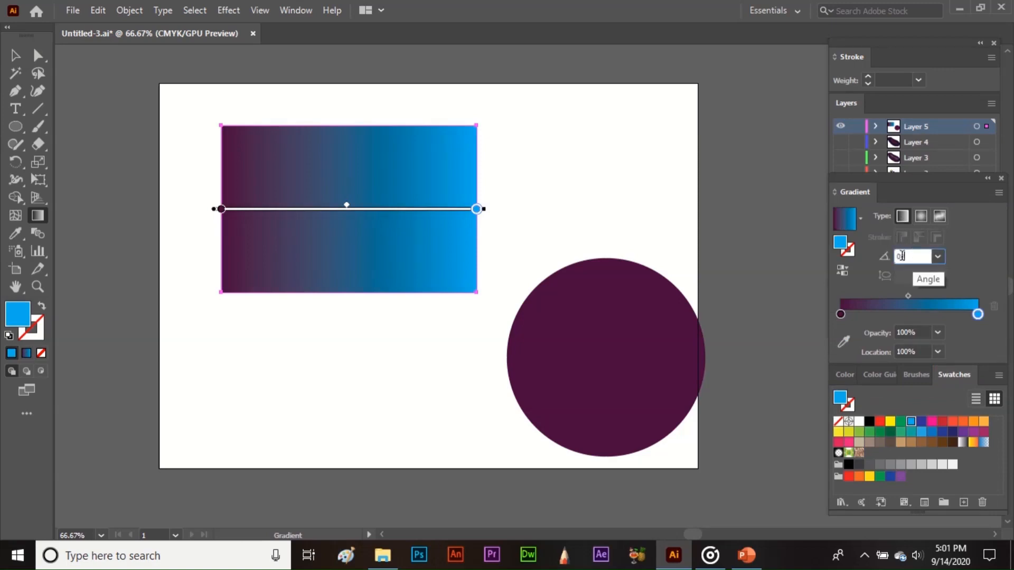
type("45")
key("Return")
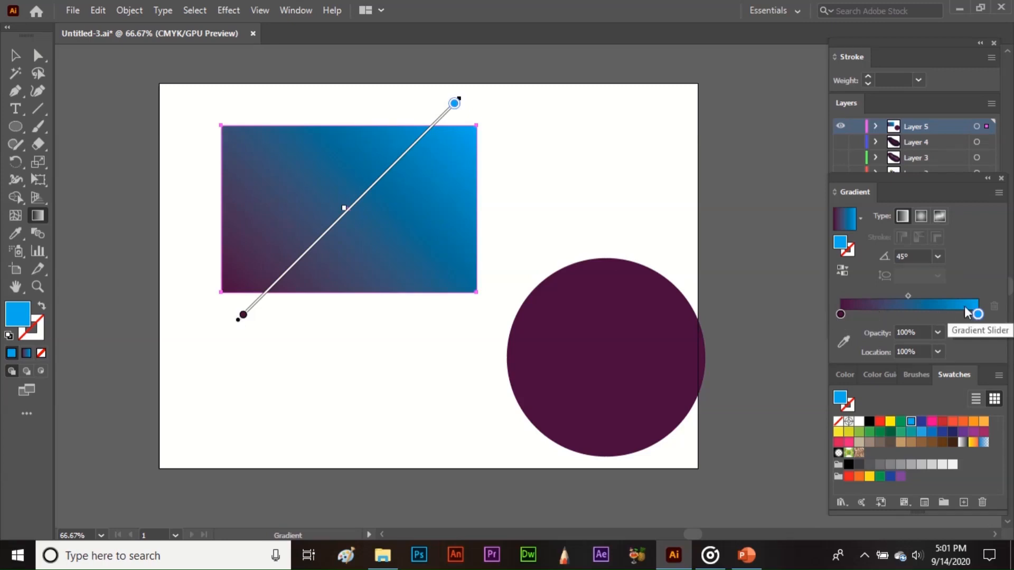
Step: Add a gradient stop at about 25% on the rectangle's gradient and color it CMYK Yellow
left_click(875, 313)
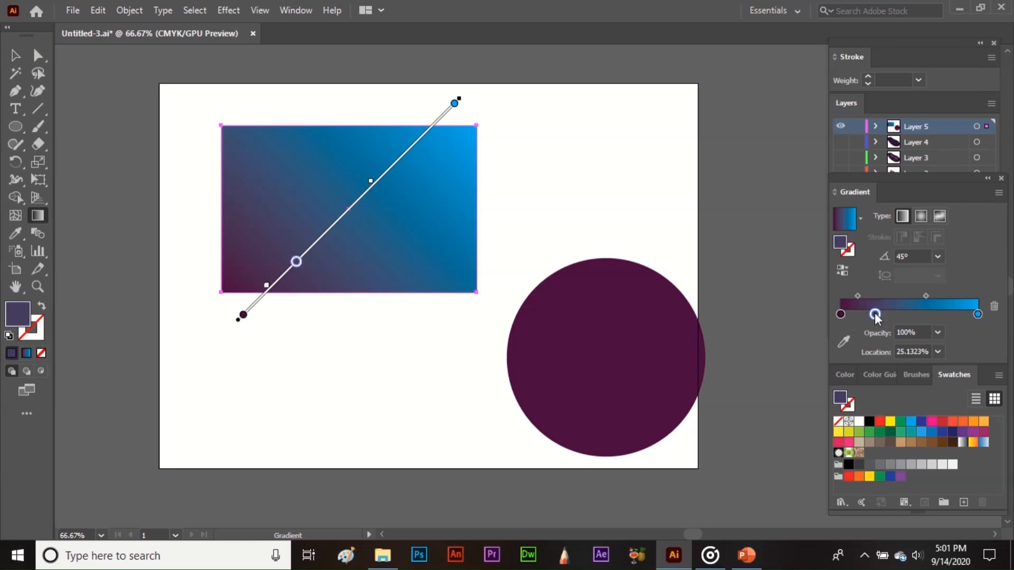
double_click(875, 314)
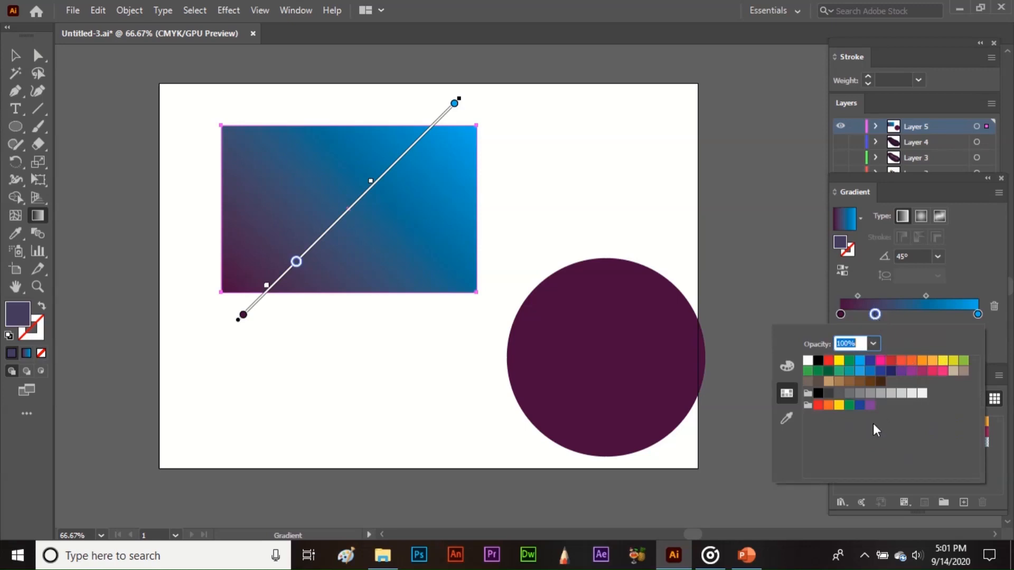
left_click(839, 360)
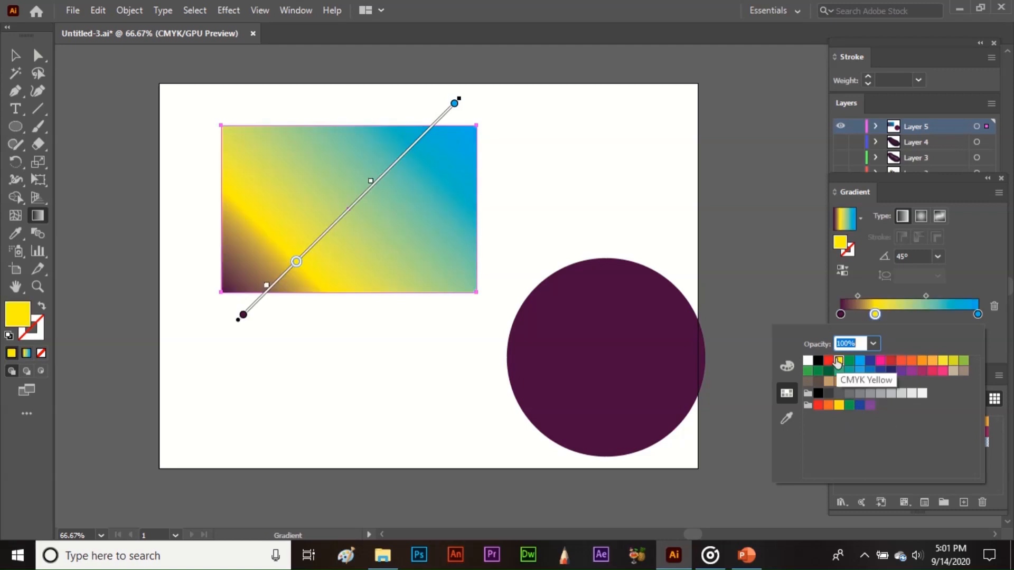
Step: Add a pink gradient stop at about 70% on the rectangle's gradient, then deselect the rectangle
left_click(936, 312)
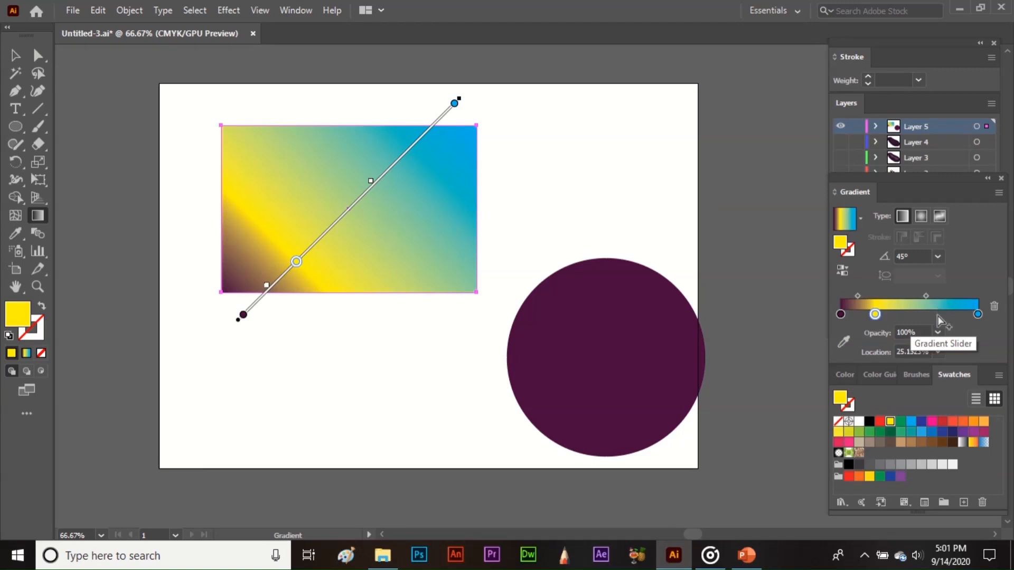
left_click(937, 315)
double_click(937, 315)
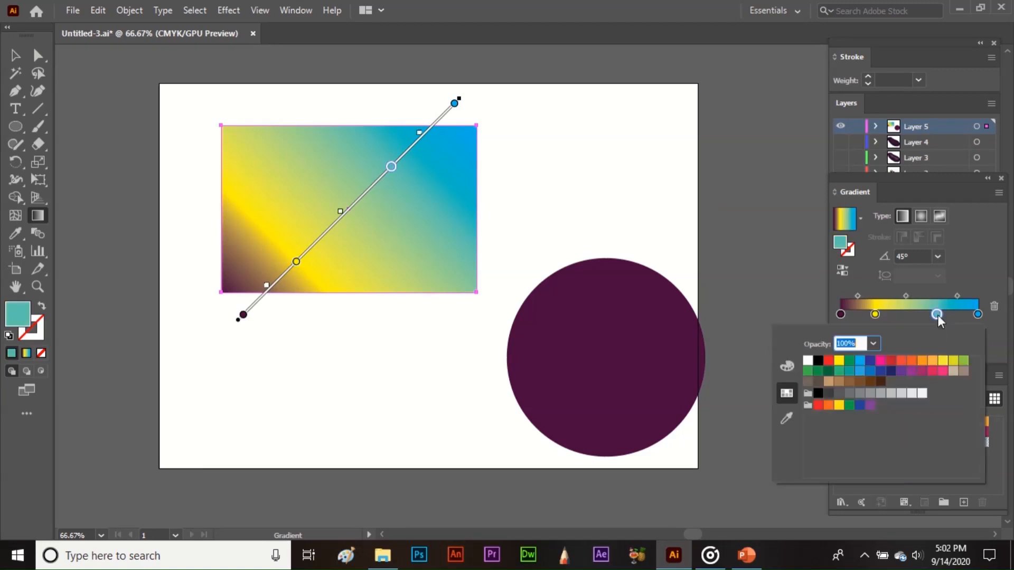
left_click(946, 371)
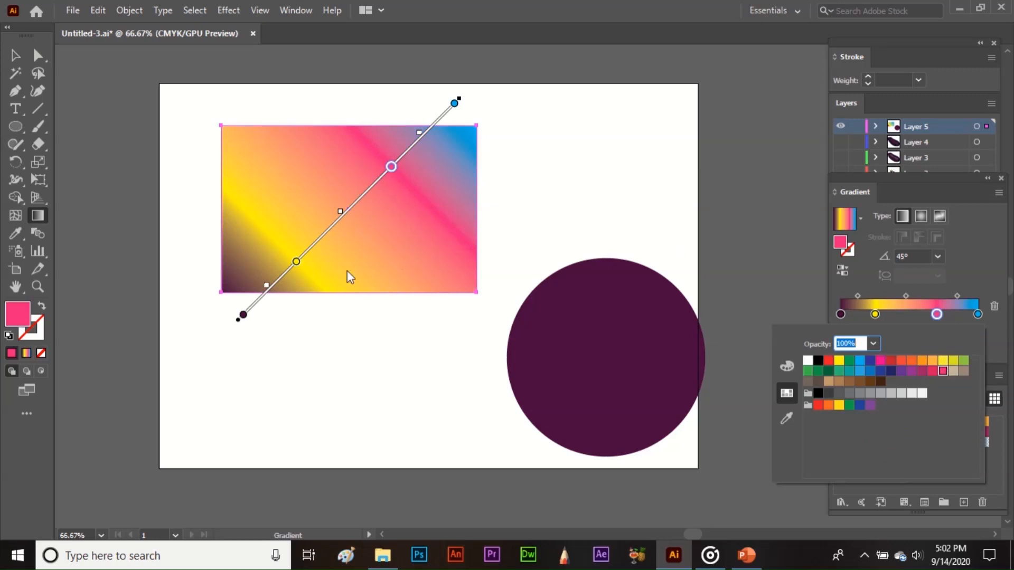
left_click(337, 323)
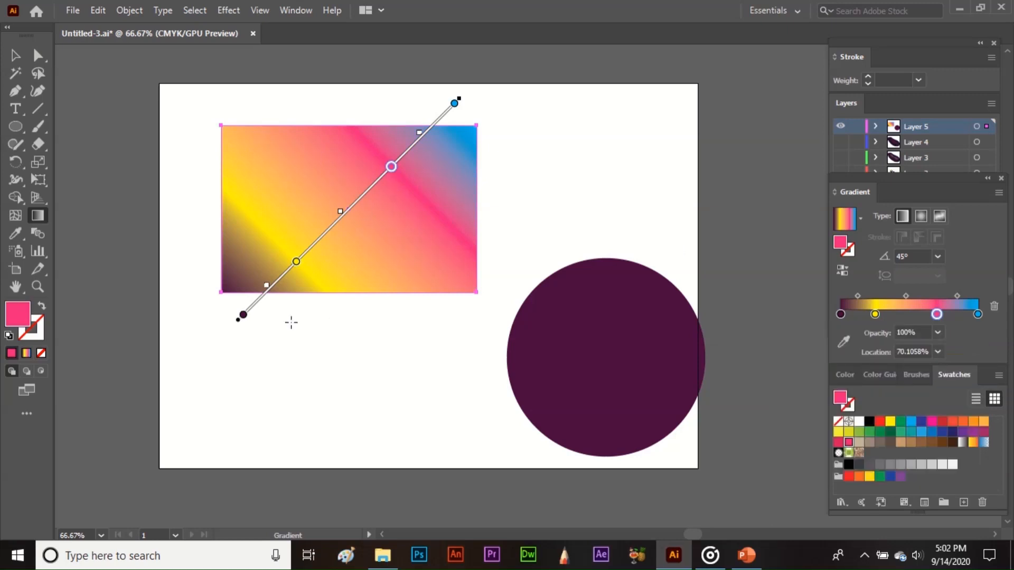
key("v")
left_click(202, 357)
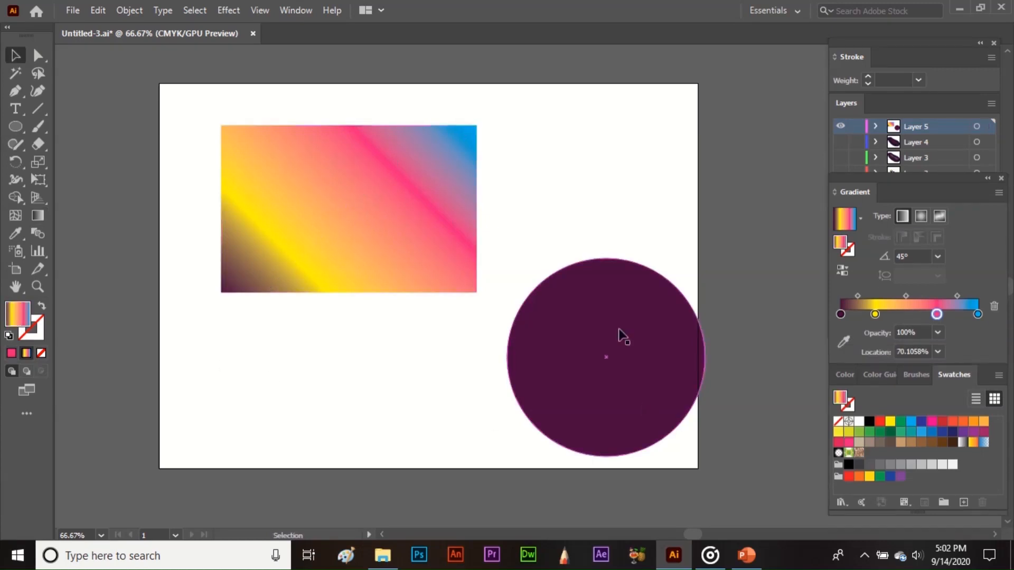
Step: Apply the rectangle's multicolor gradient to the purple circle and make it a radial gradient
left_click(609, 396)
left_click(38, 216)
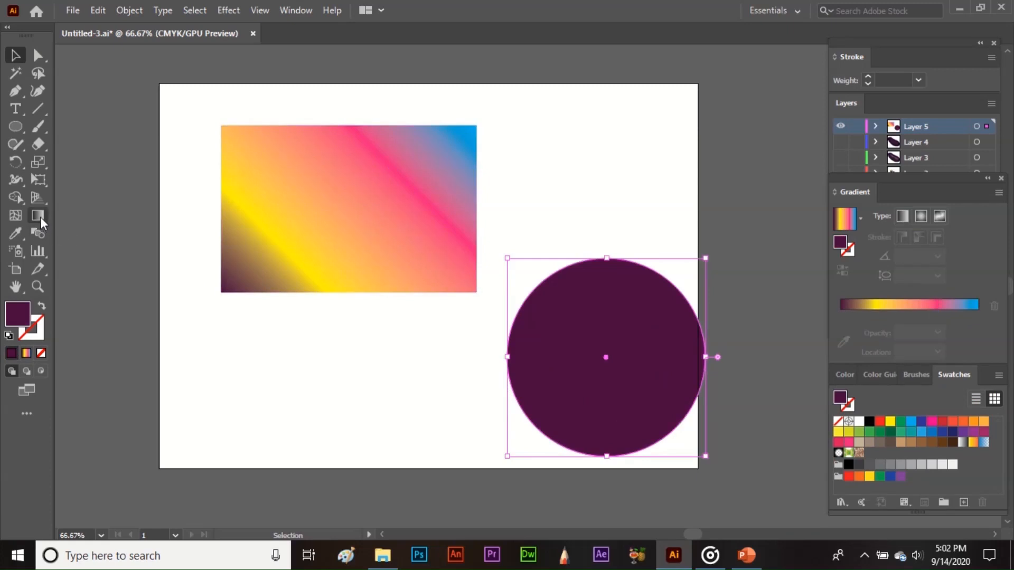
left_click(575, 341)
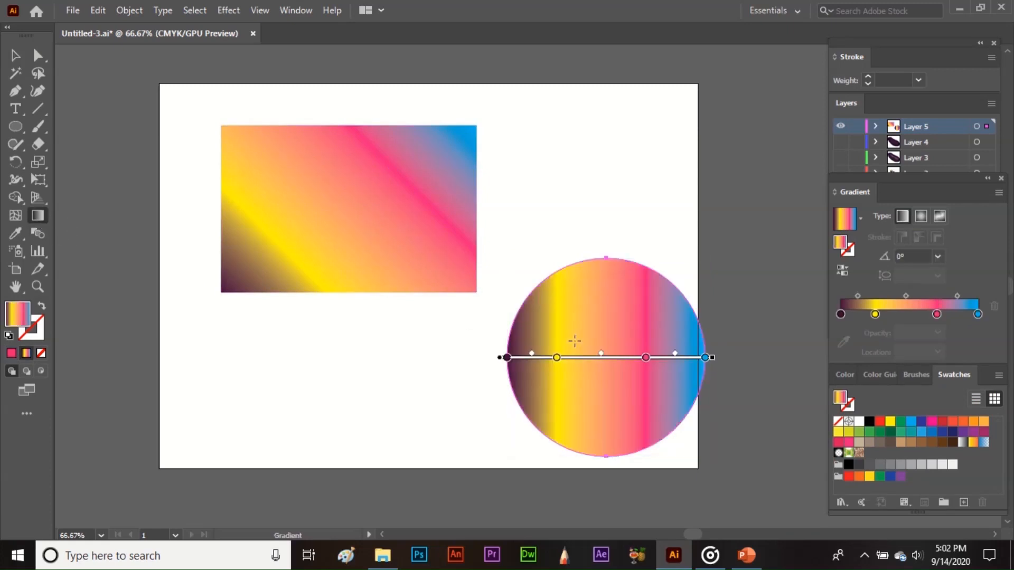
left_click(922, 216)
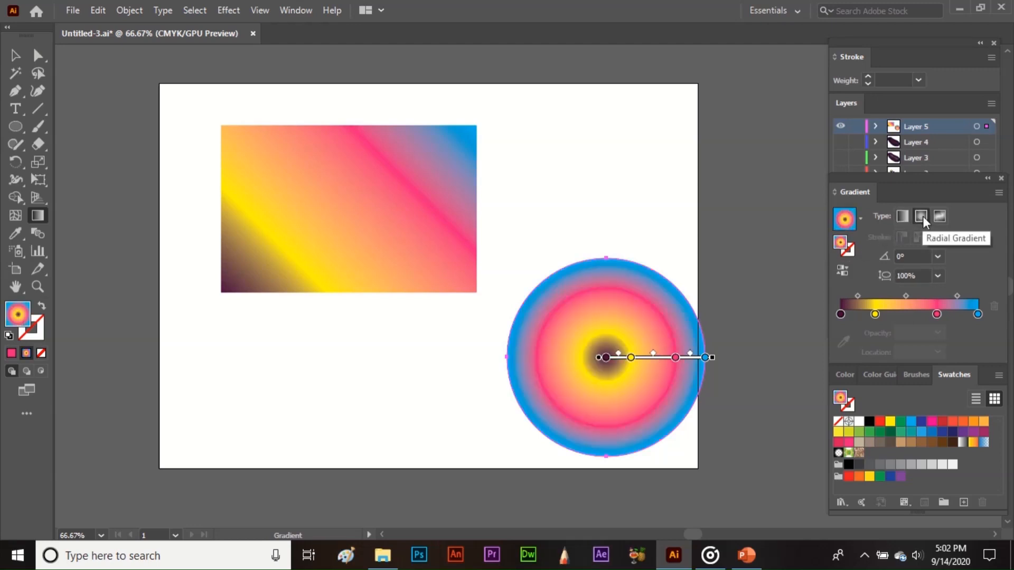
Step: Recolor the circle gradient's dark purple center stop red and its yellow stop gray
left_click(841, 314)
double_click(840, 315)
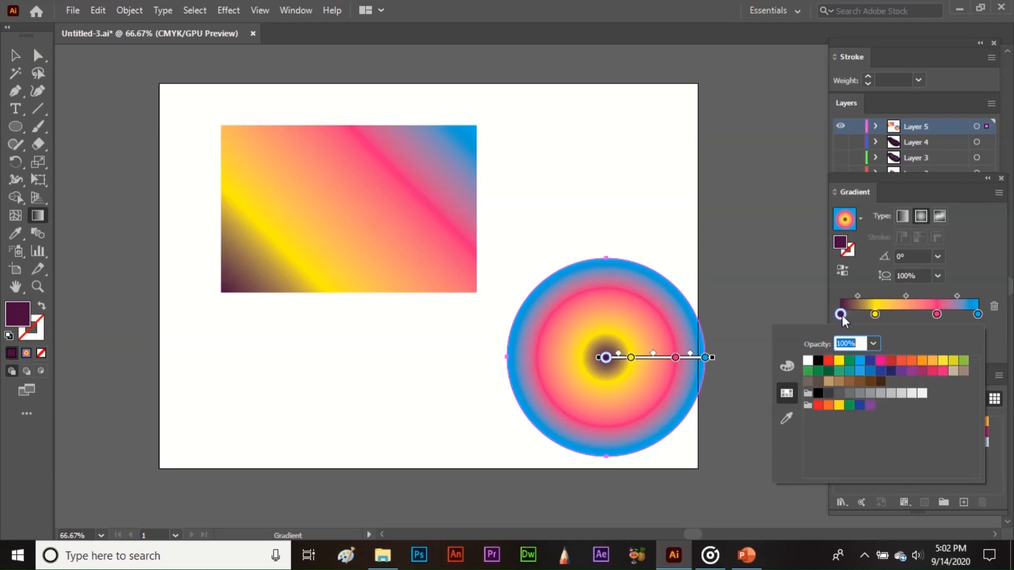
left_click(828, 361)
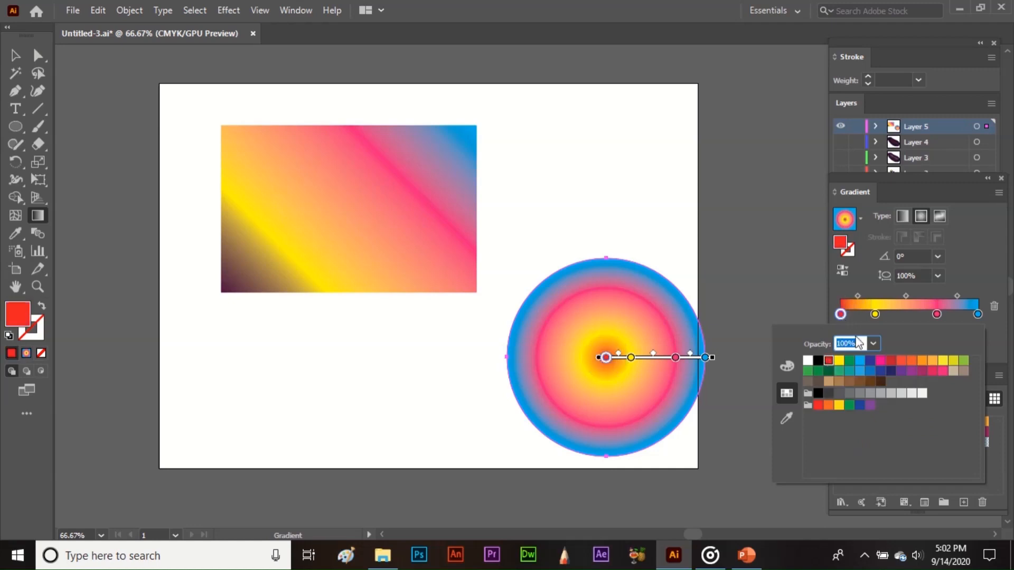
left_click(875, 315)
double_click(875, 315)
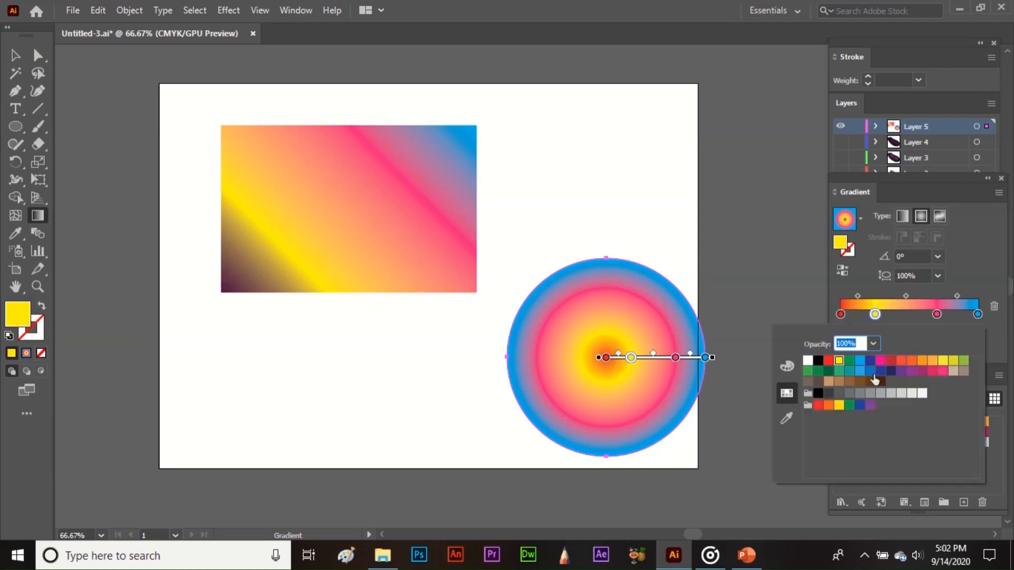
left_click(881, 393)
Step: Recolor the circle gradient's pink stop dark blue and its outer blue stop light green, then deselect the circle
left_click(937, 315)
double_click(937, 314)
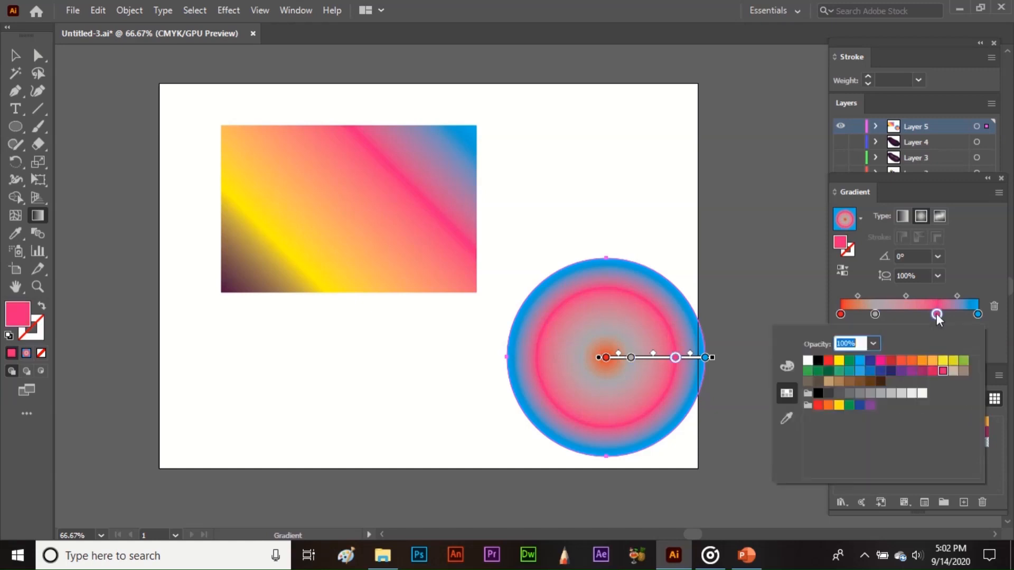
left_click(892, 370)
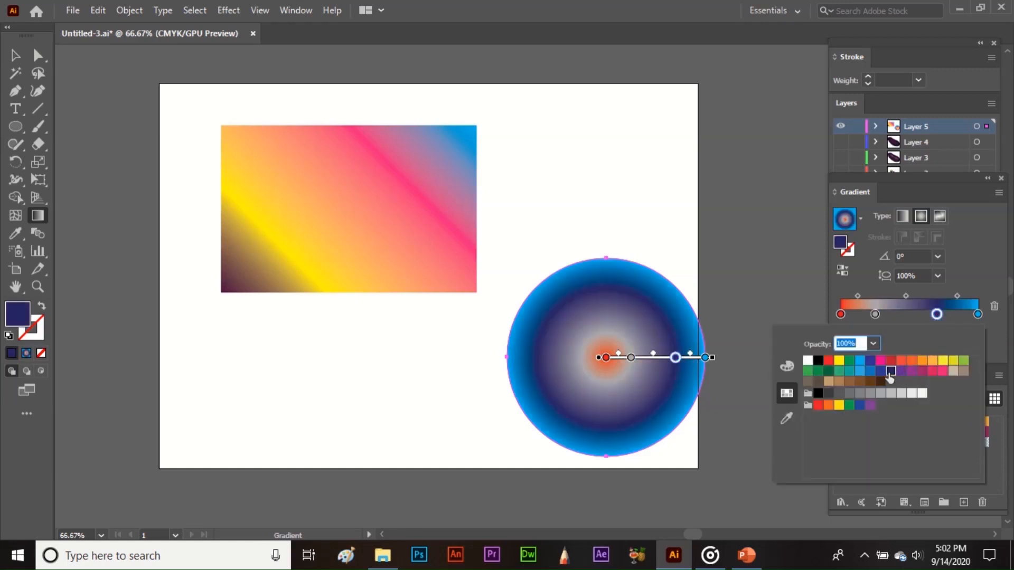
left_click(978, 315)
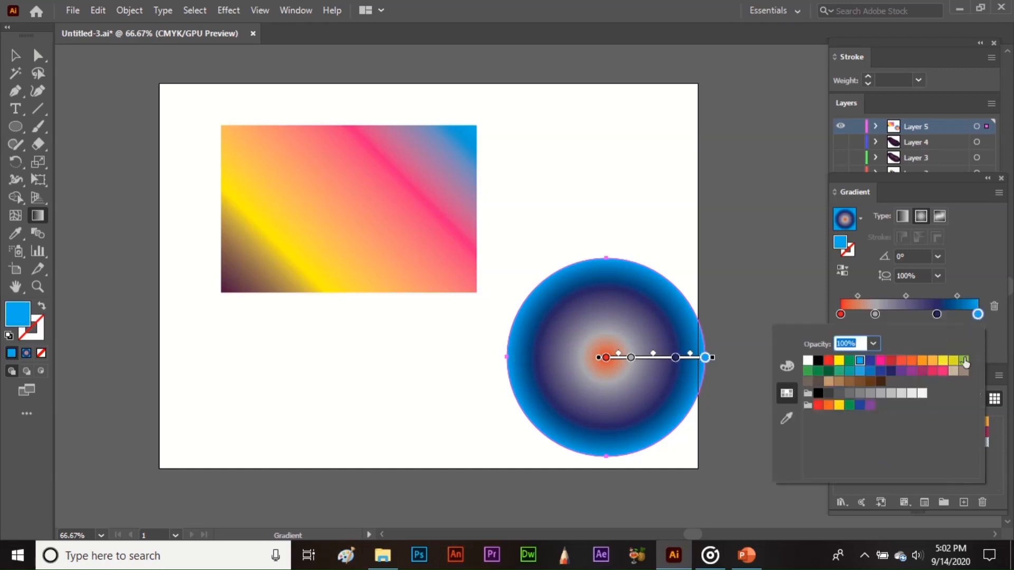
left_click(964, 360)
type("v")
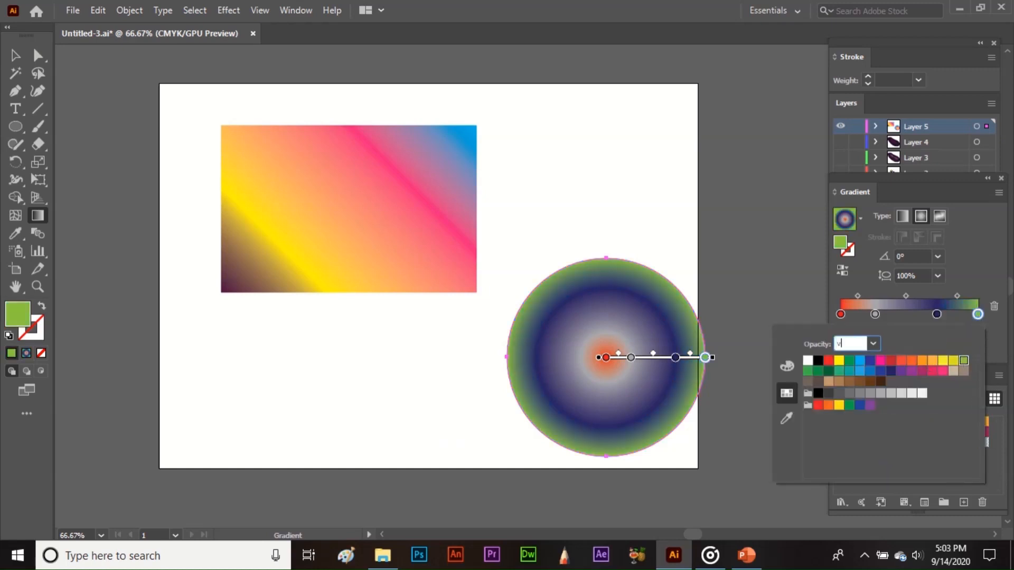
key("Escape")
key("v")
left_click(433, 428)
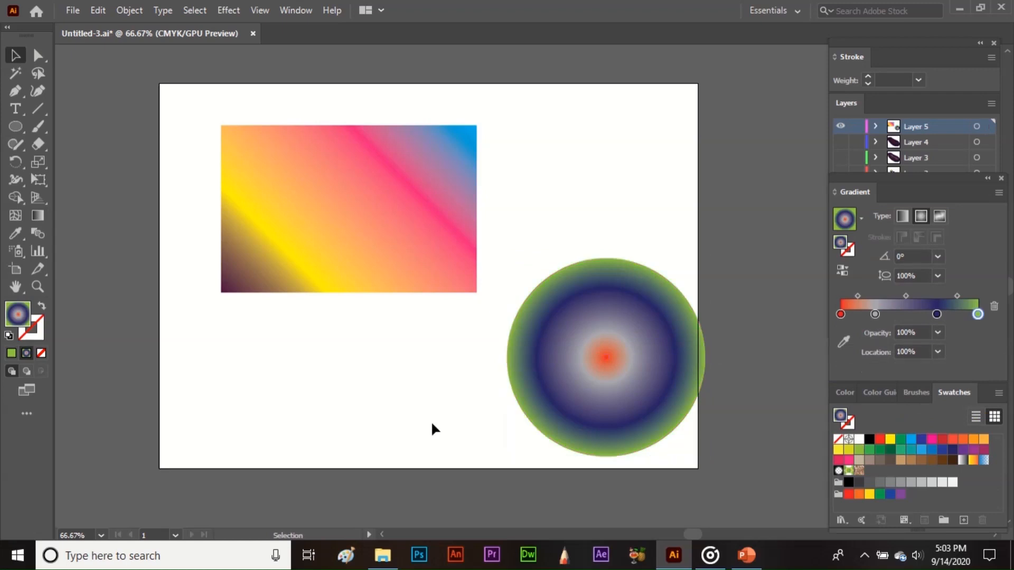